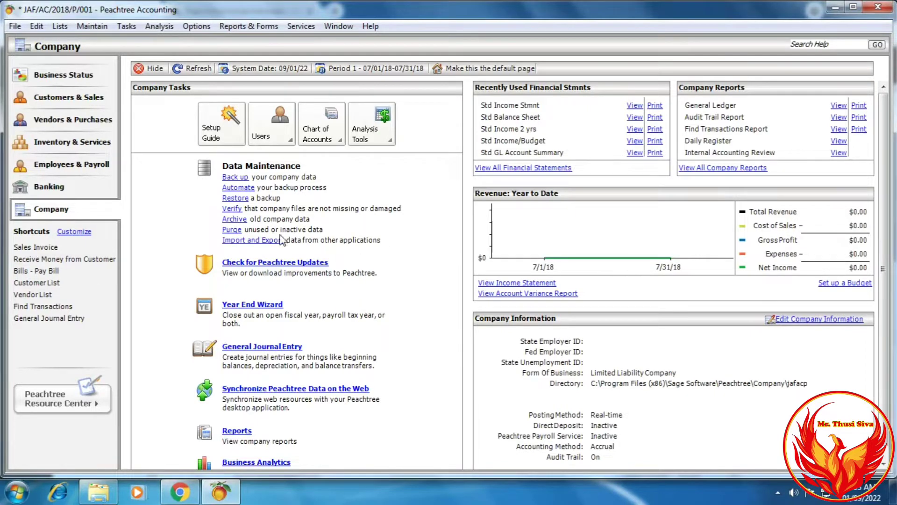
pyautogui.click(96, 28)
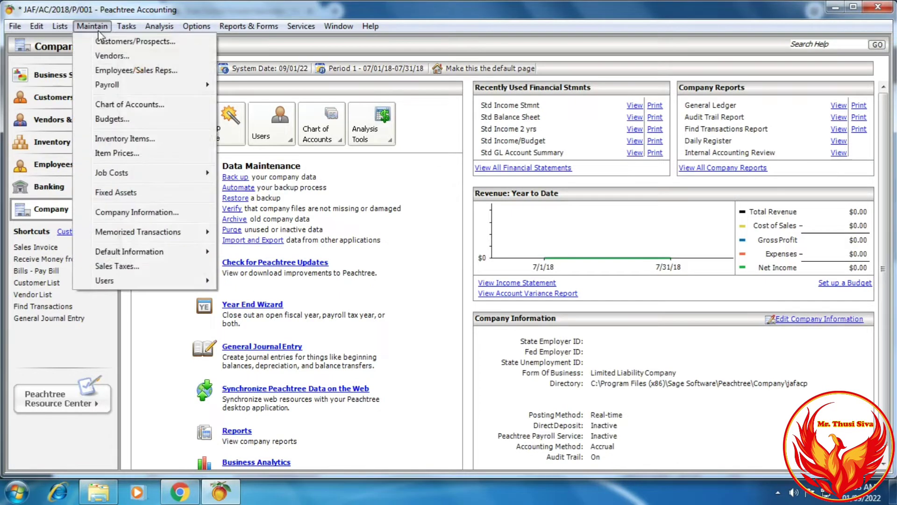
pyautogui.moveTo(135, 253)
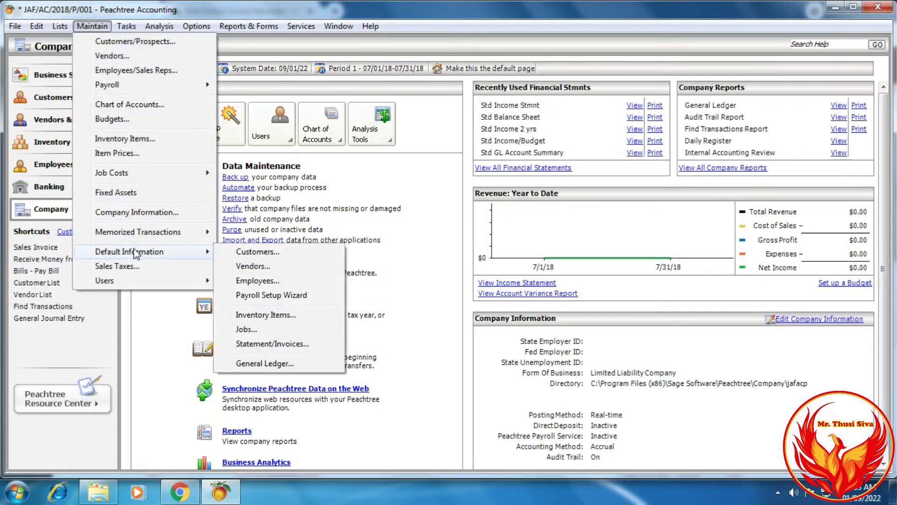
pyautogui.click(305, 256)
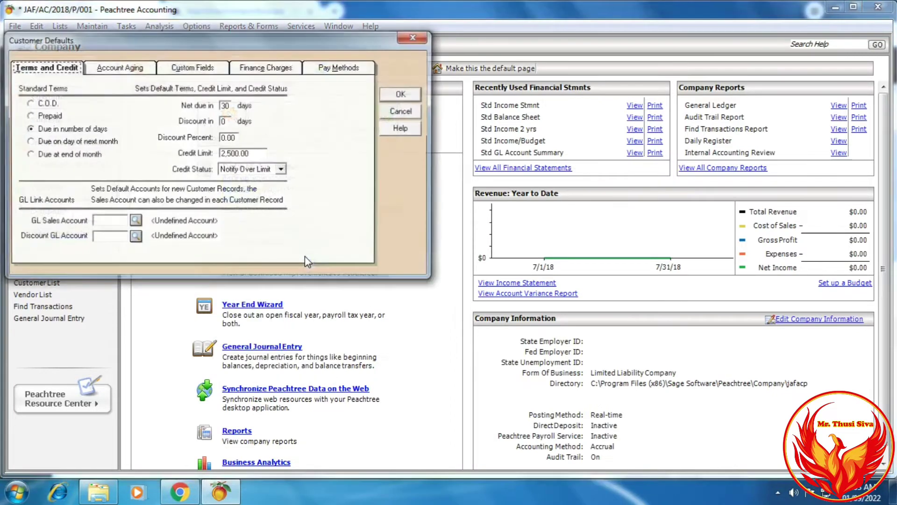
pyautogui.moveTo(188, 35); pyautogui.dragTo(361, 87)
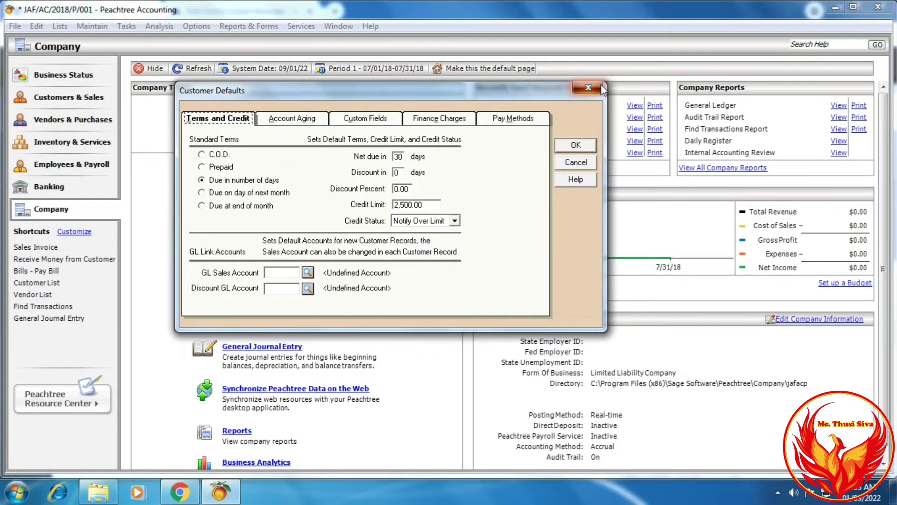
pyautogui.click(588, 87)
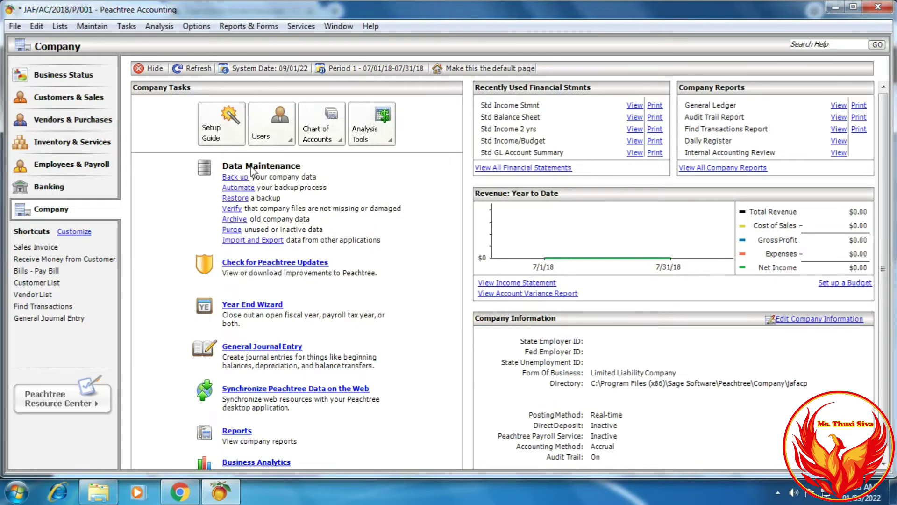
# Open the Customer Defaults setup from the Customers & Sales tasks and move its window clear for editing
pyautogui.click(97, 109)
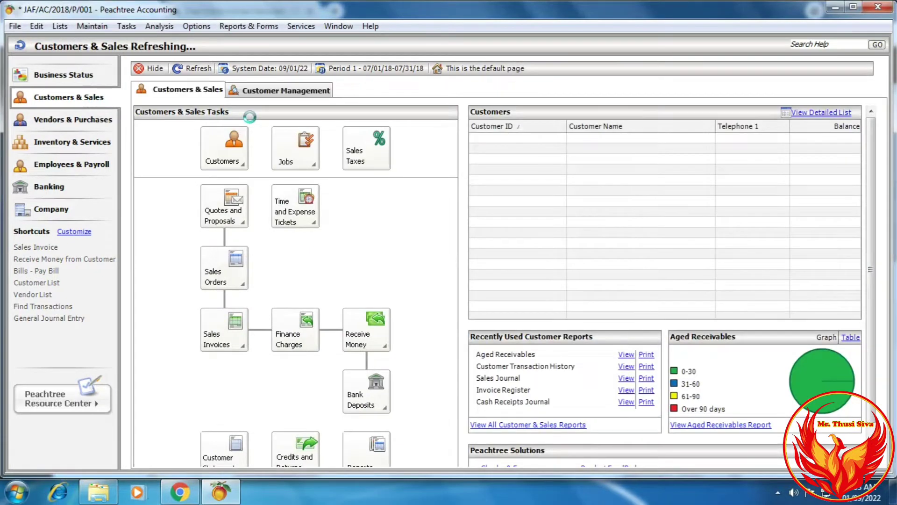
pyautogui.click(237, 164)
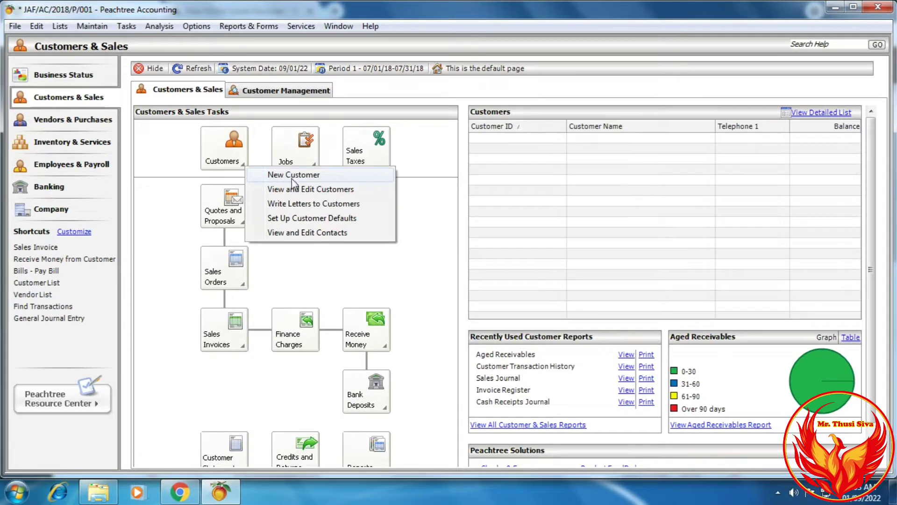
pyautogui.click(304, 218)
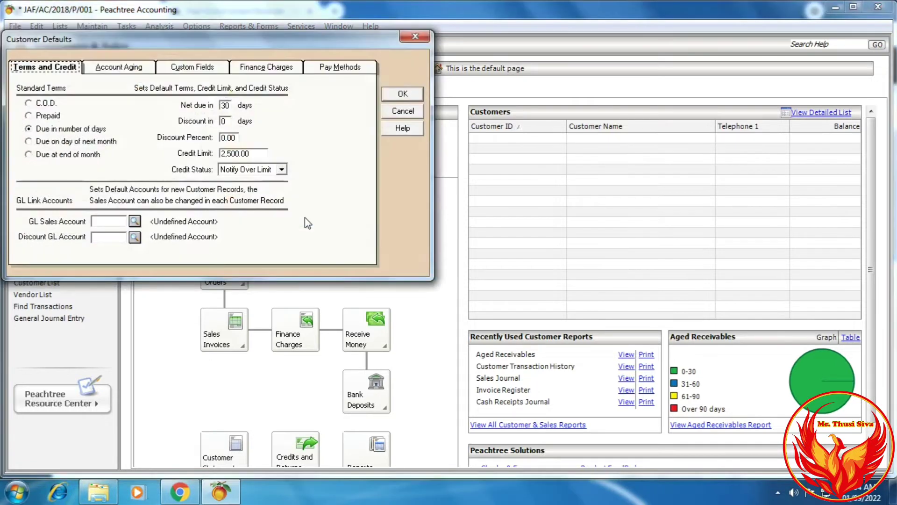
pyautogui.moveTo(231, 37); pyautogui.dragTo(467, 134)
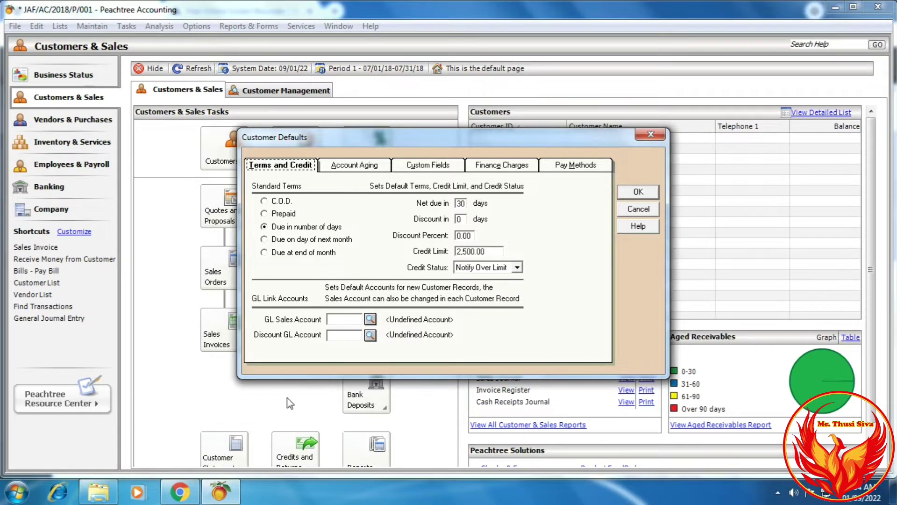
# Check CUSTOMER DEFAULT.pdf in Chrome and set the default terms in Peachtree to net due in 40 days and discount in 15 days
pyautogui.click(181, 496)
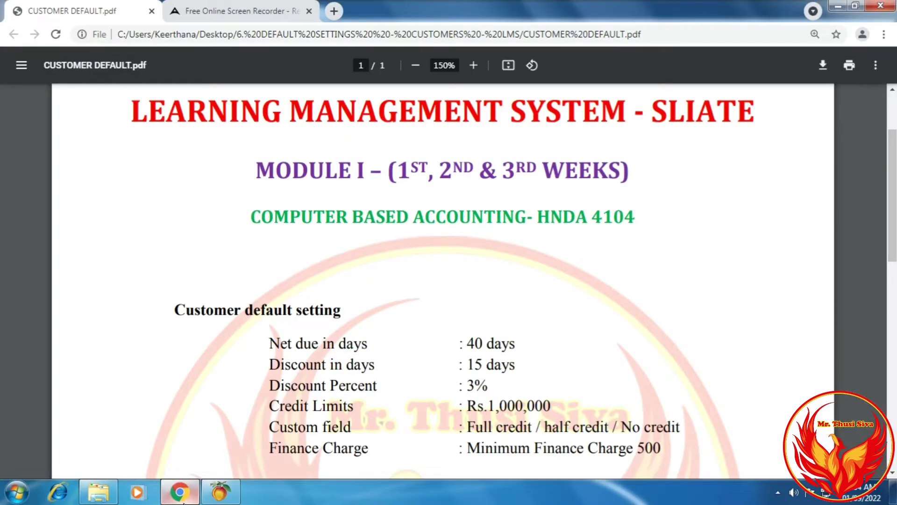
pyautogui.click(220, 492)
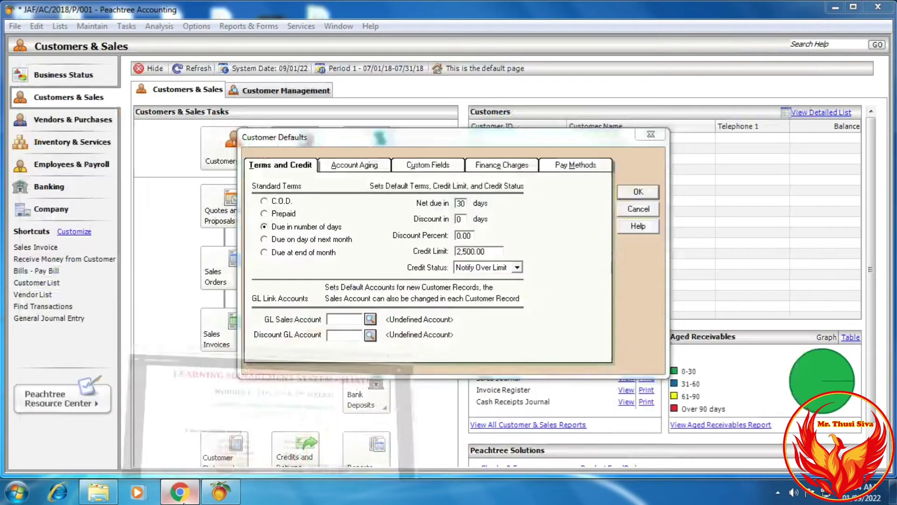
pyautogui.click(462, 204)
pyautogui.write('40')
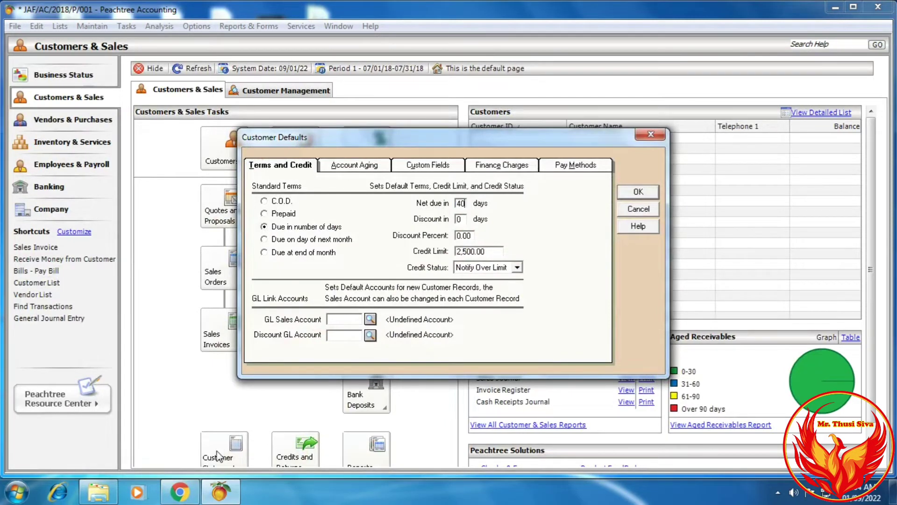
pyautogui.click(195, 490)
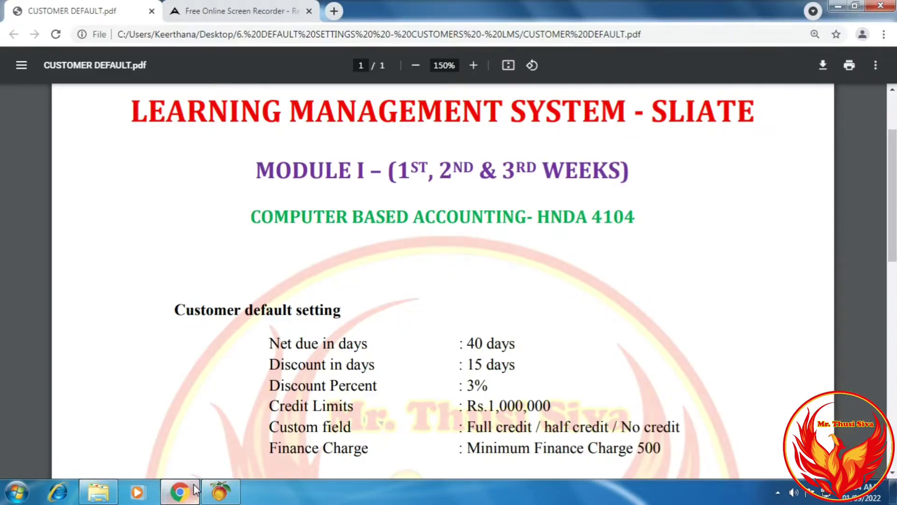
pyautogui.click(219, 492)
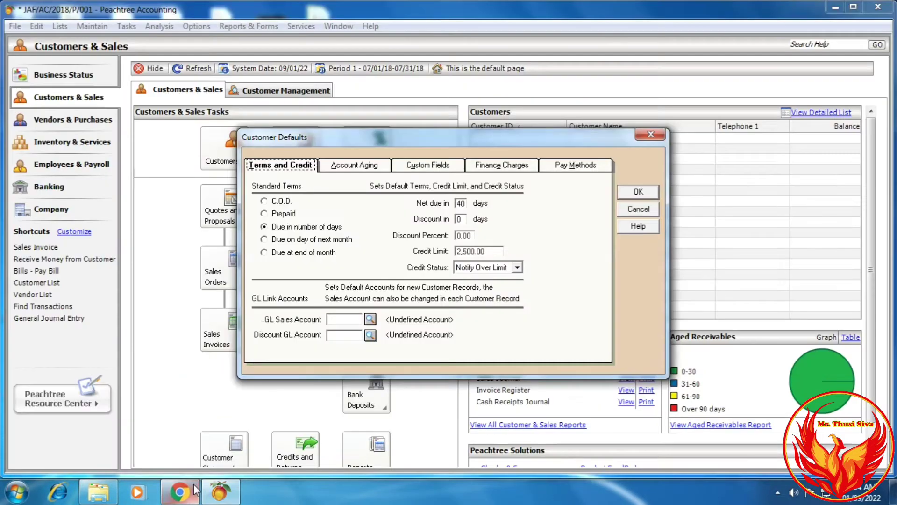
pyautogui.click(465, 219)
pyautogui.write('15')
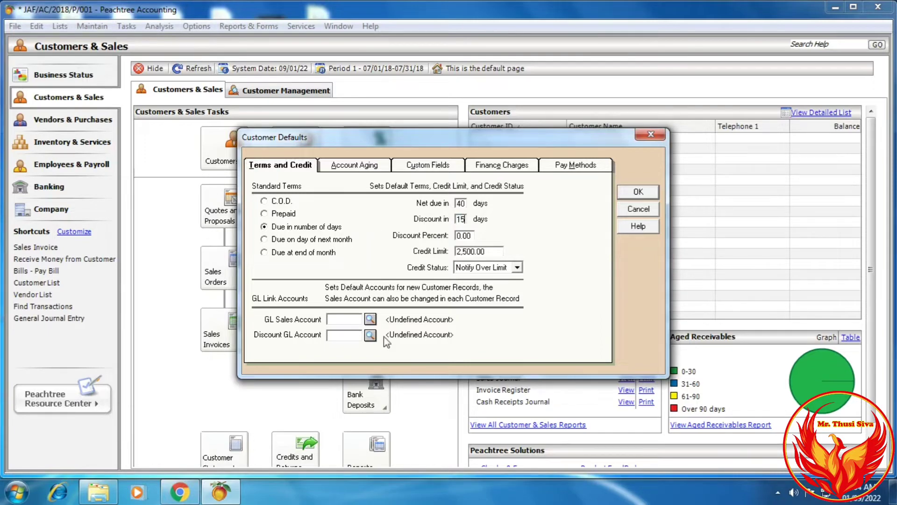
# Set the default discount percent to 3 and the credit limit to 1,000,000, checking both against CUSTOMER DEFAULT.pdf in Chrome
pyautogui.click(181, 493)
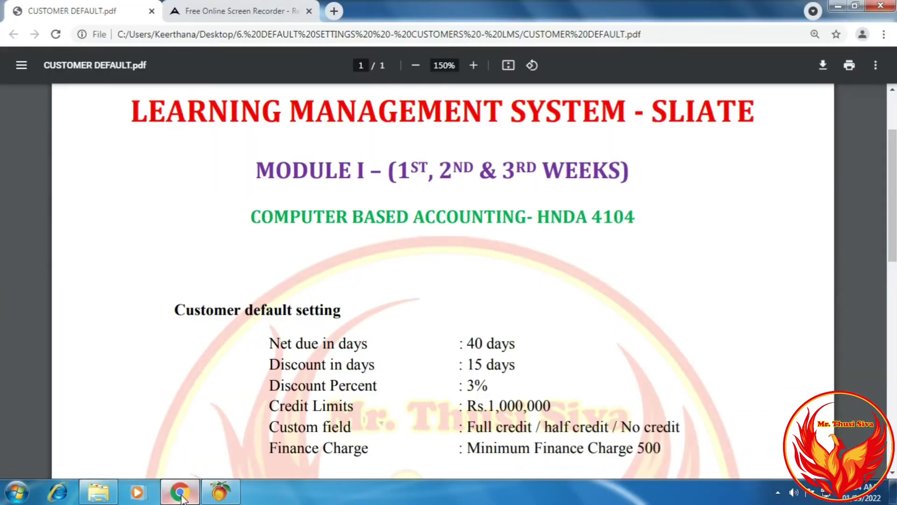
pyautogui.click(182, 497)
pyautogui.click(475, 236)
pyautogui.moveTo(475, 236); pyautogui.dragTo(445, 235)
pyautogui.write('3')
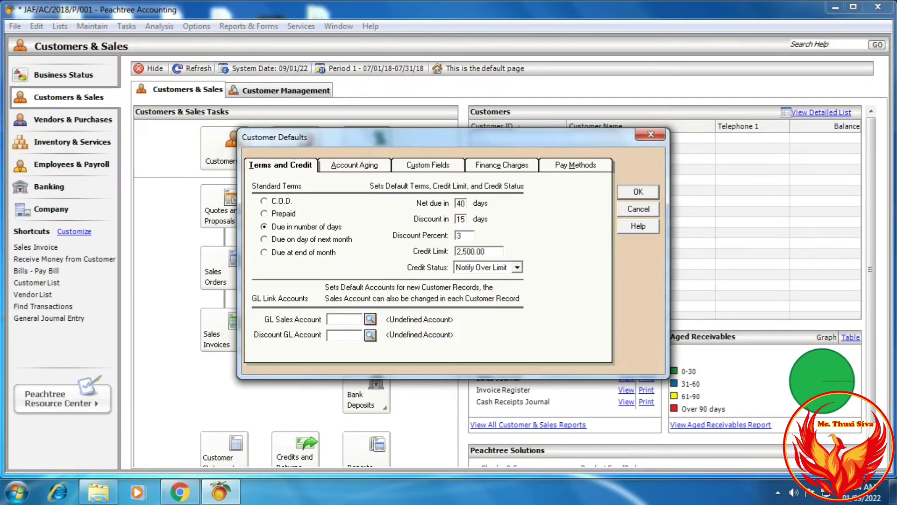
pyautogui.press('Tab')
pyautogui.write('1,000,0')
pyautogui.write('00')
pyautogui.press('Tab')
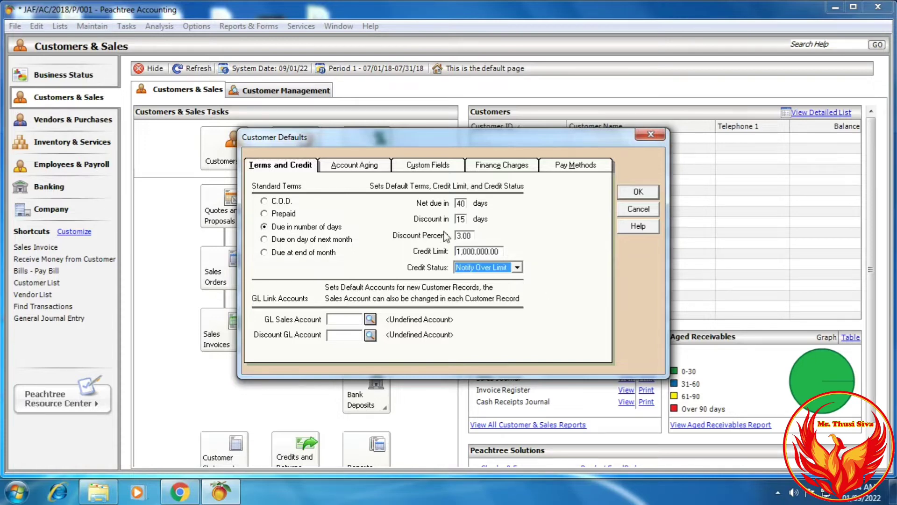
pyautogui.click(181, 496)
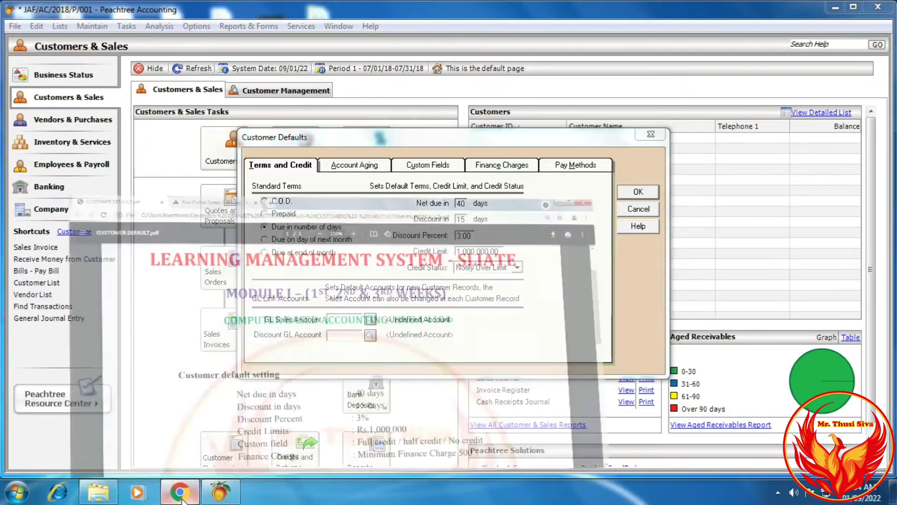
pyautogui.click(182, 496)
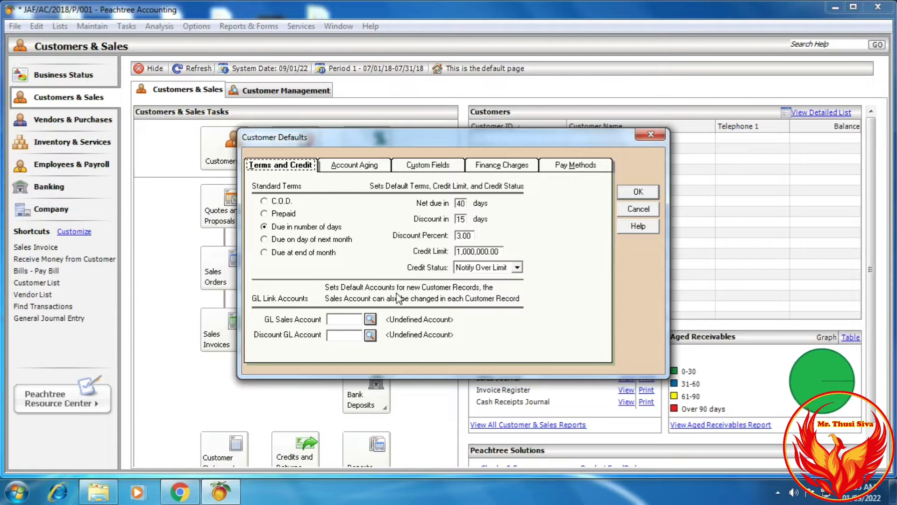
# Create and save a new general ledger account with ID 50001, description SALE and account type Income from the GL Sales Account lookup
pyautogui.click(370, 319)
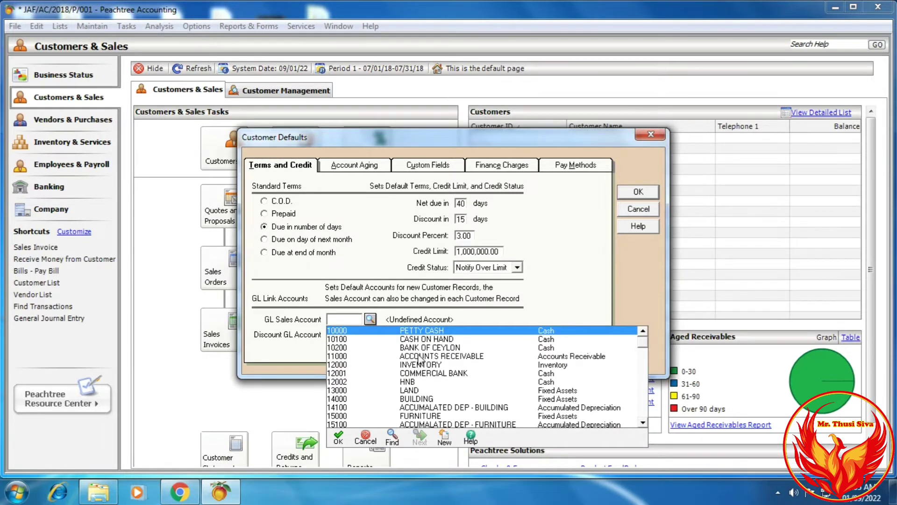
pyautogui.scroll(-2, 420, 361)
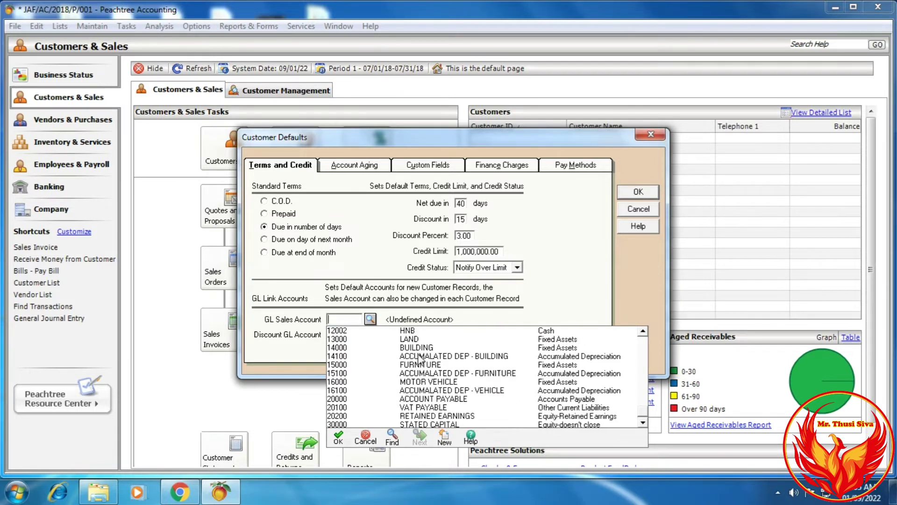
pyautogui.click(444, 438)
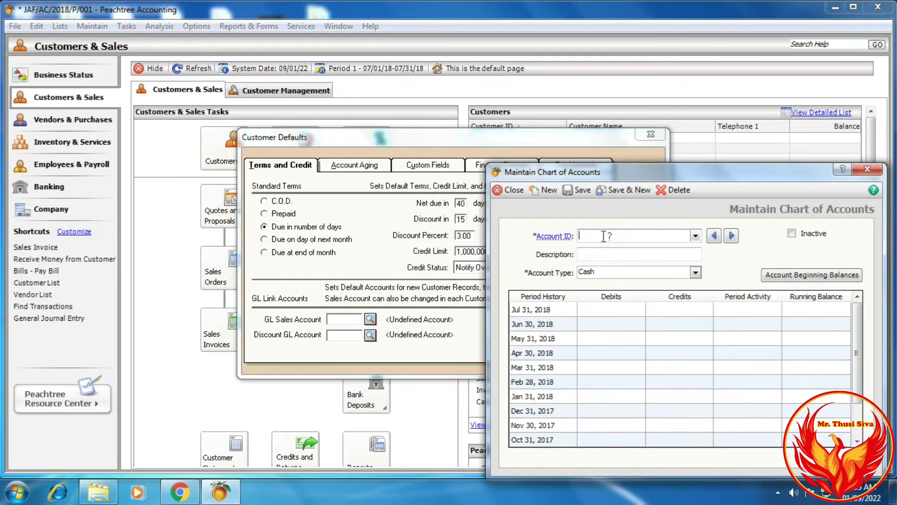
pyautogui.write('500001')
pyautogui.press('BackSpace')
pyautogui.click(608, 254)
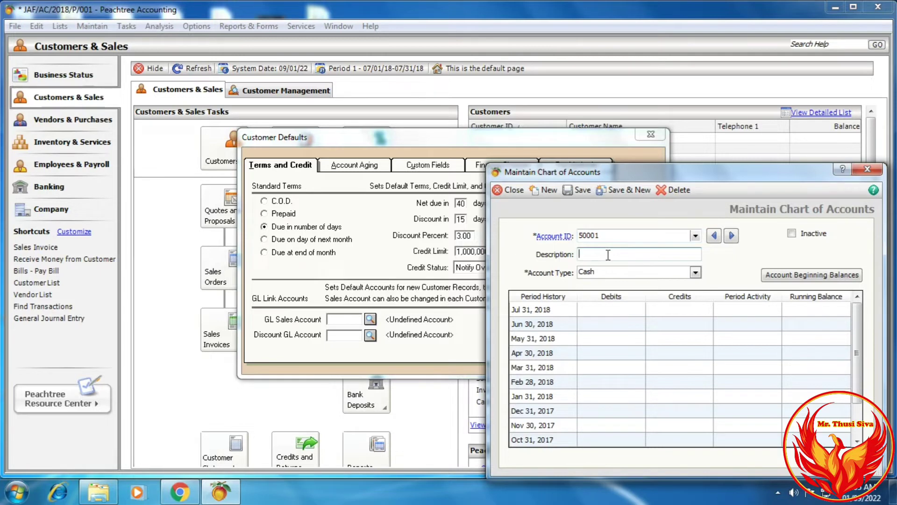
pyautogui.write('SALE')
pyautogui.press('Tab')
pyautogui.click(644, 273)
pyautogui.click(629, 328)
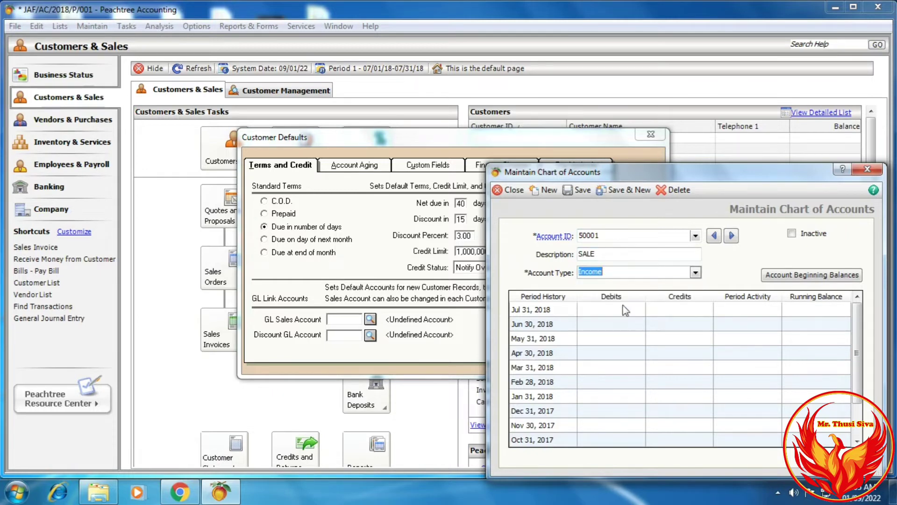
pyautogui.click(603, 196)
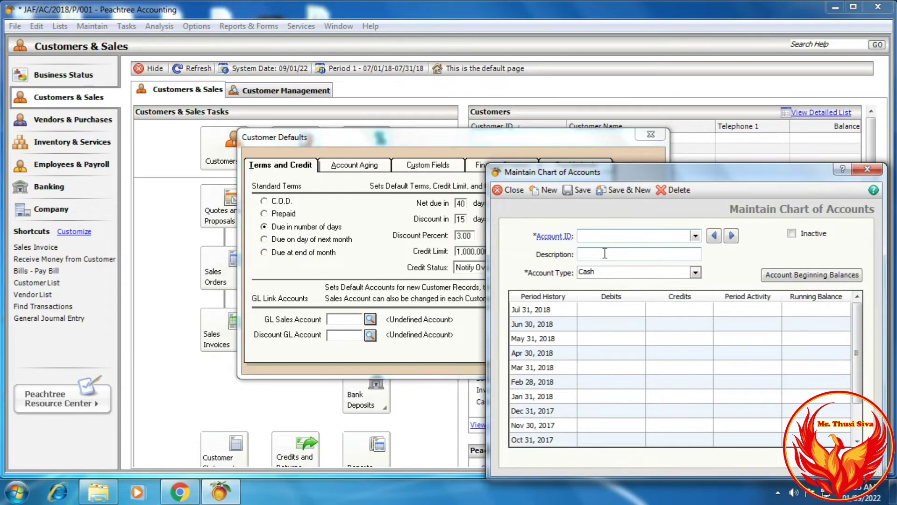
# Create and save account 50002 with description DISCOUNT ALLOWED and type Expenses, and close the chart of accounts
pyautogui.write('500012')
pyautogui.click(604, 253)
pyautogui.write('DISCOUNT ALLOWED')
pyautogui.press('Tab')
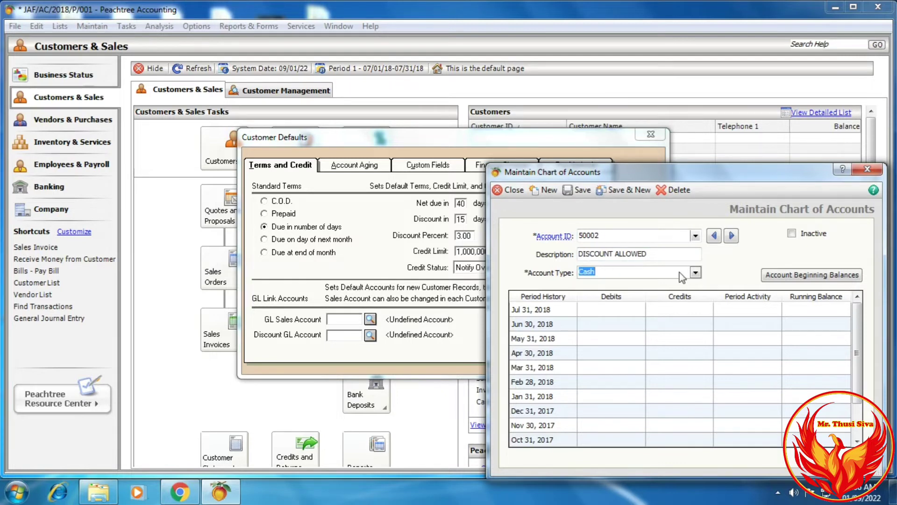
pyautogui.write("esn't close")
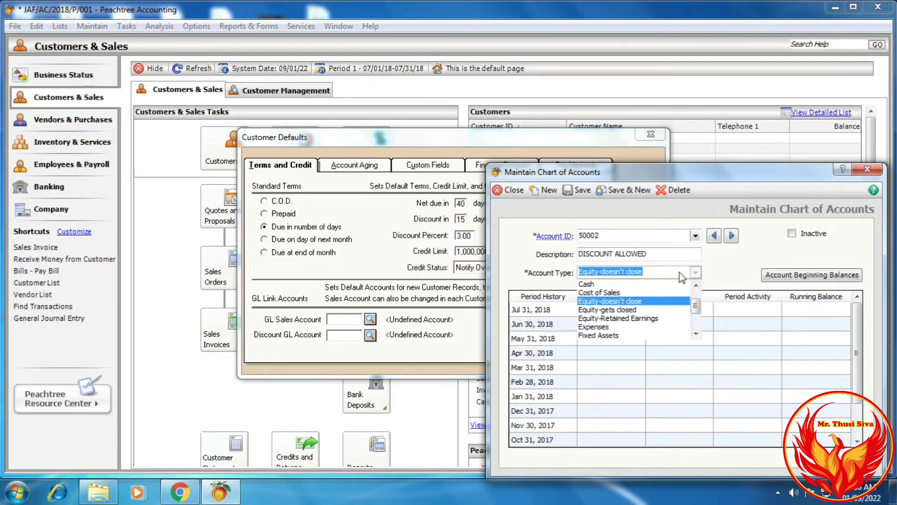
pyautogui.click(664, 327)
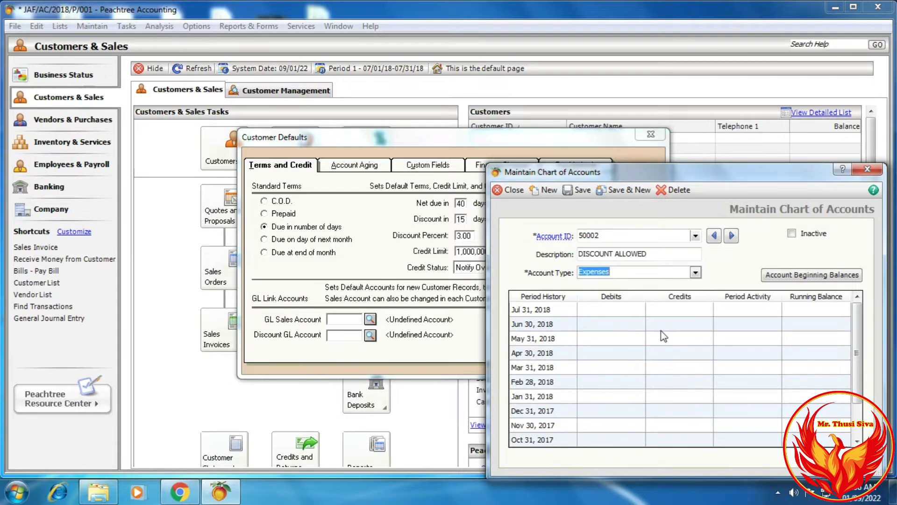
pyautogui.click(579, 192)
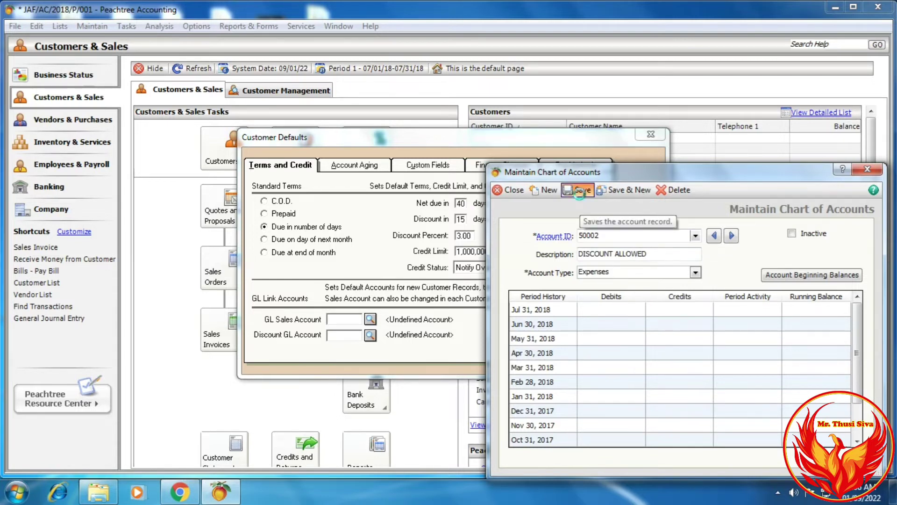
pyautogui.click(867, 170)
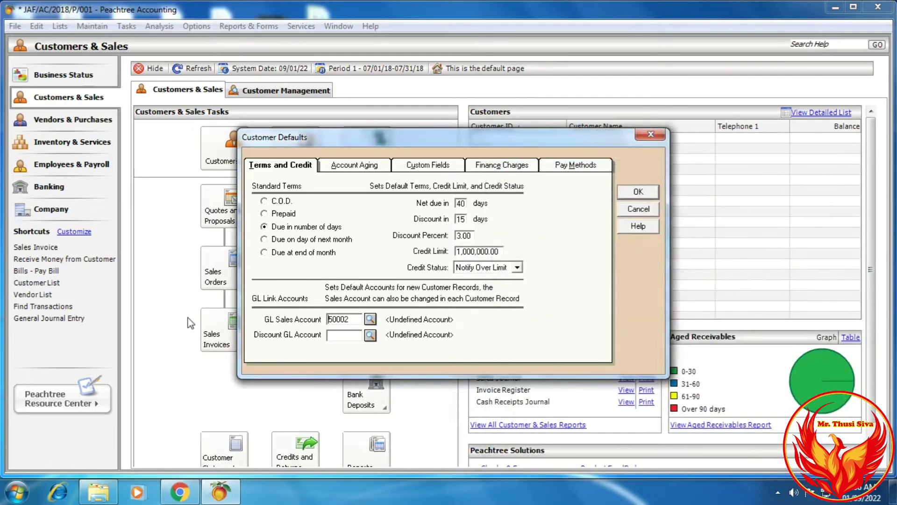
# Link account 50001 SALE as the default GL Sales Account and 50002 DISCOUNT ALLOWED as the Discount GL Account
pyautogui.click(371, 319)
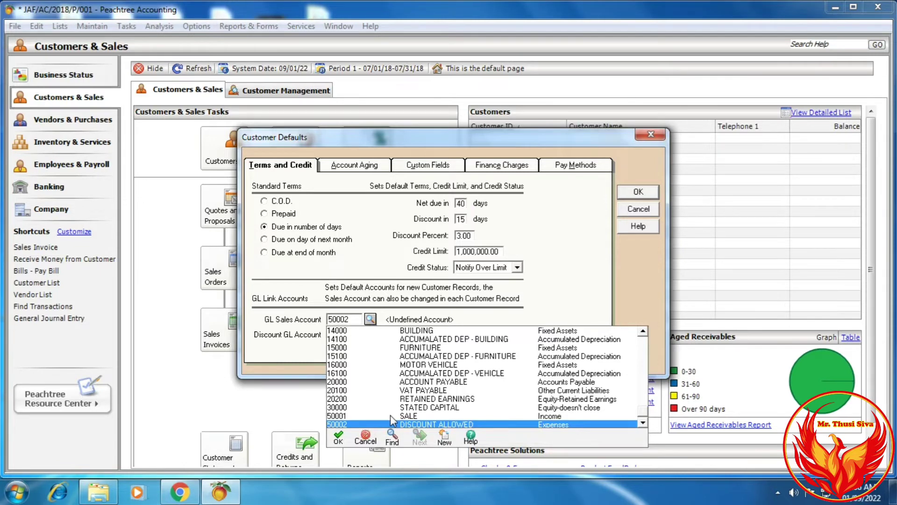
pyautogui.doubleClick(390, 415)
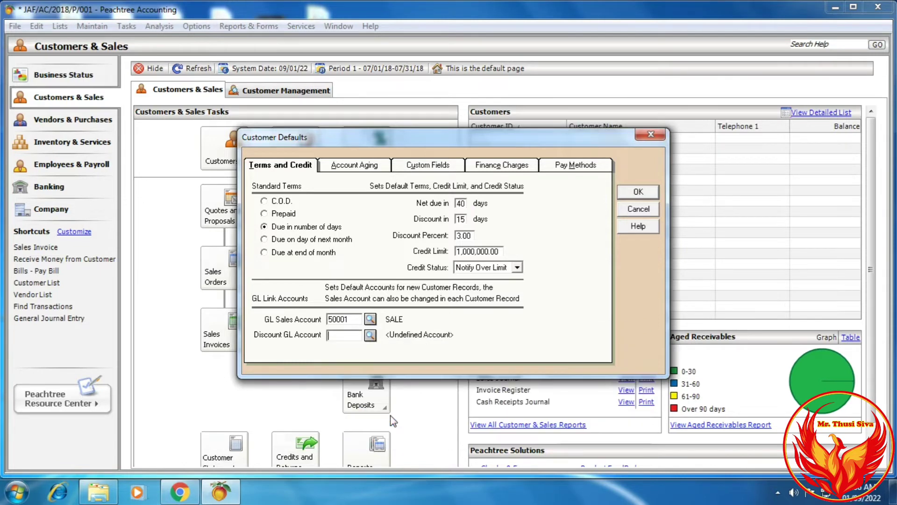
pyautogui.click(370, 335)
pyautogui.scroll(-3, 349, 407)
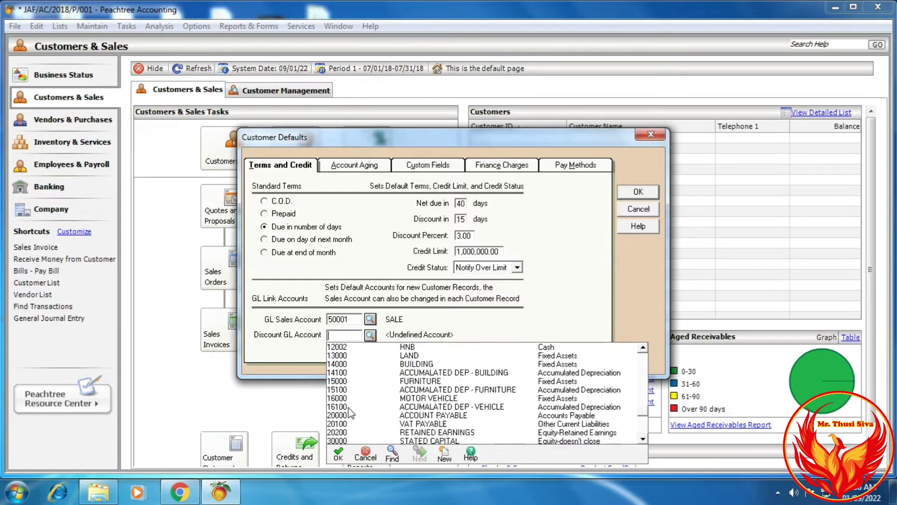
pyautogui.doubleClick(385, 441)
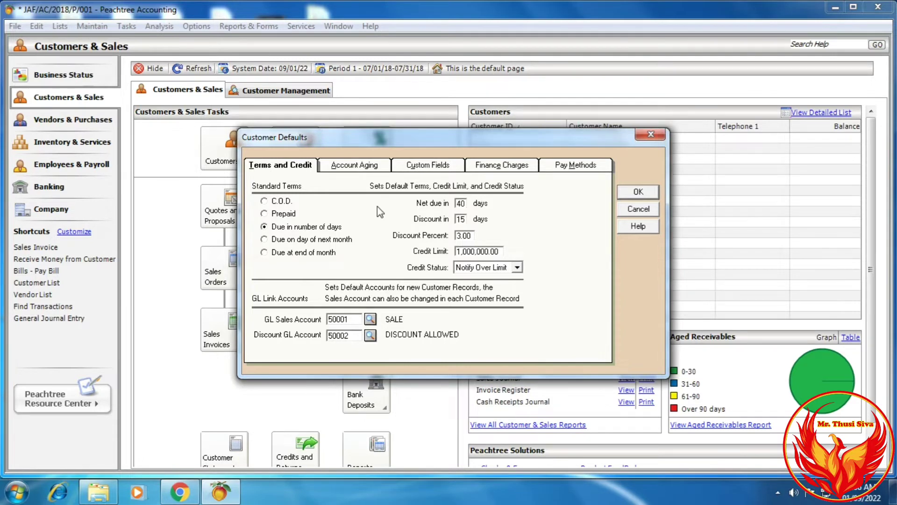
# Label the first three customer custom fields FULL CREDIT, HALF CREDIT and NO CREDIT, checking the names against CUSTOMER DEFAULT.pdf in Chrome
pyautogui.click(427, 166)
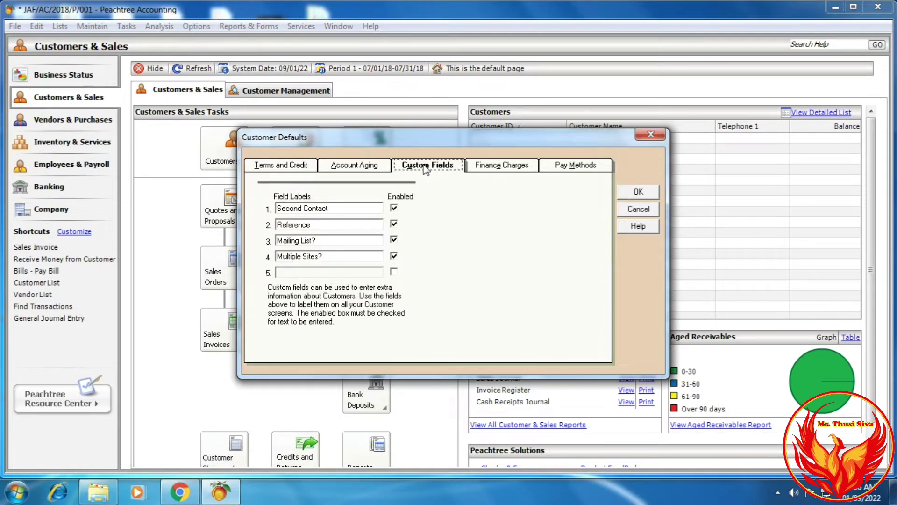
pyautogui.click(186, 494)
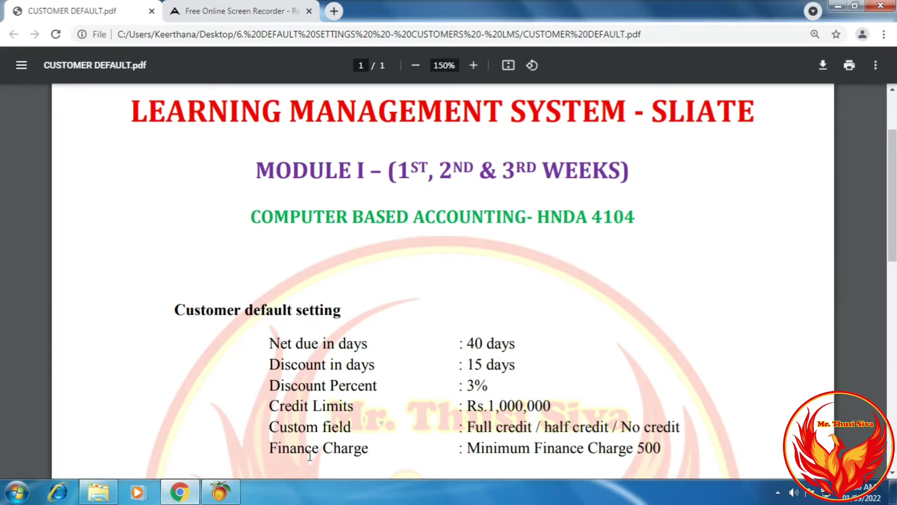
pyautogui.click(219, 492)
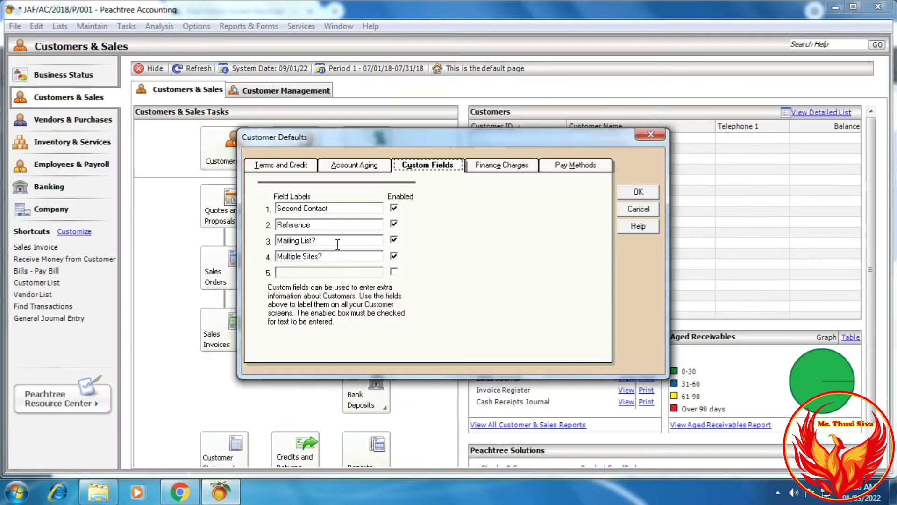
pyautogui.moveTo(348, 209); pyautogui.dragTo(275, 209)
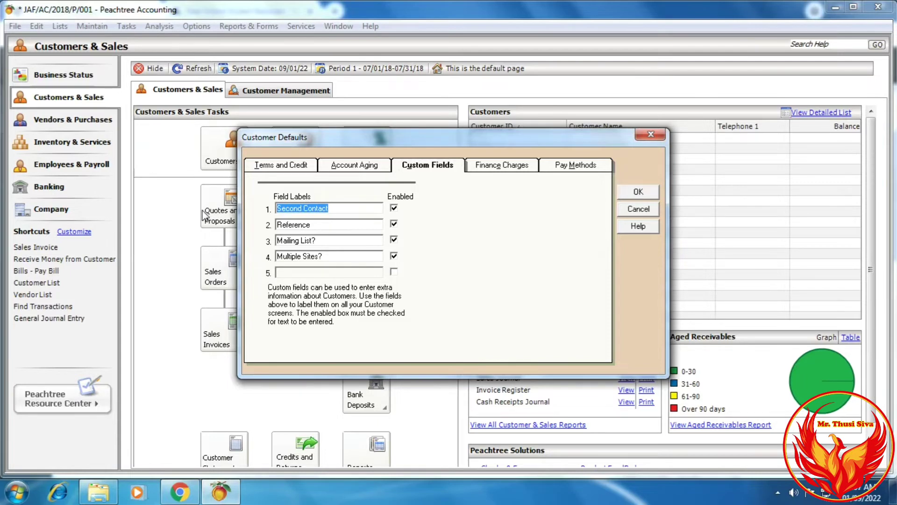
pyautogui.write('FULL CREDIT')
pyautogui.press('Tab')
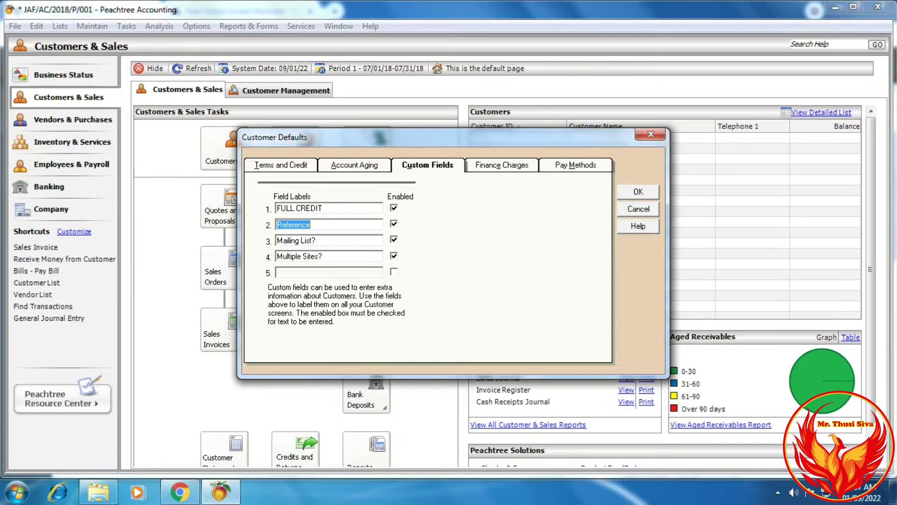
pyautogui.write('HALF CREDIT')
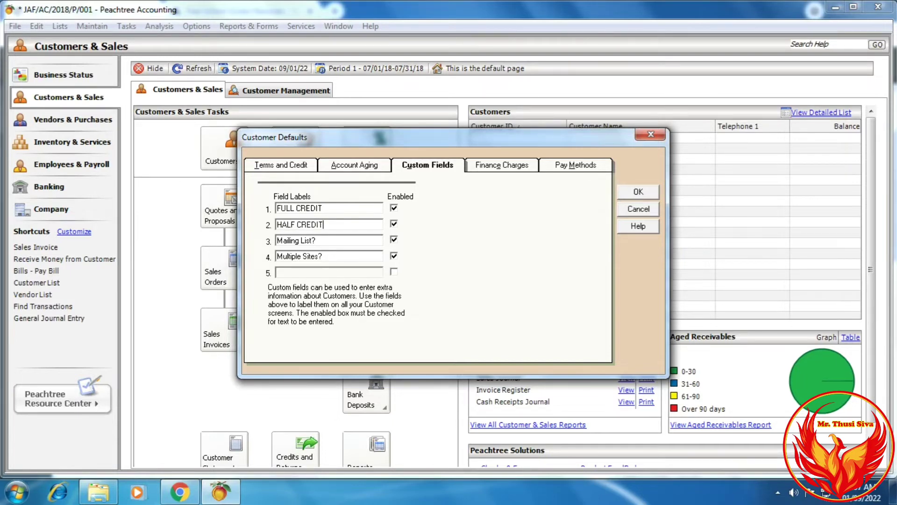
pyautogui.press('Tab')
pyautogui.write('NO CREDIT')
# Clear the label of the fourth custom field and disable that field
pyautogui.moveTo(333, 256); pyautogui.dragTo(247, 254)
pyautogui.press('BackSpace')
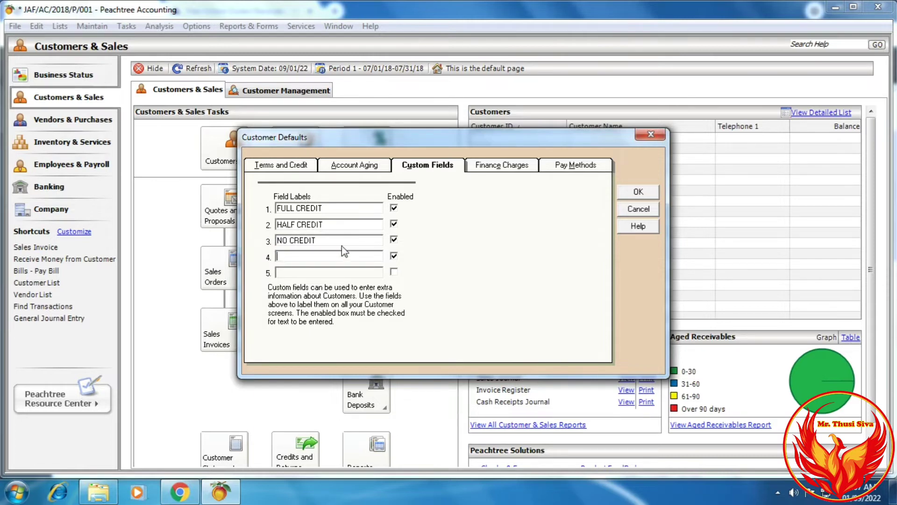
pyautogui.click(394, 256)
# Set the minimum finance charge to 500 as given in CUSTOMER DEFAULT.pdf in Chrome, and enable charging interest on finance charges
pyautogui.click(513, 173)
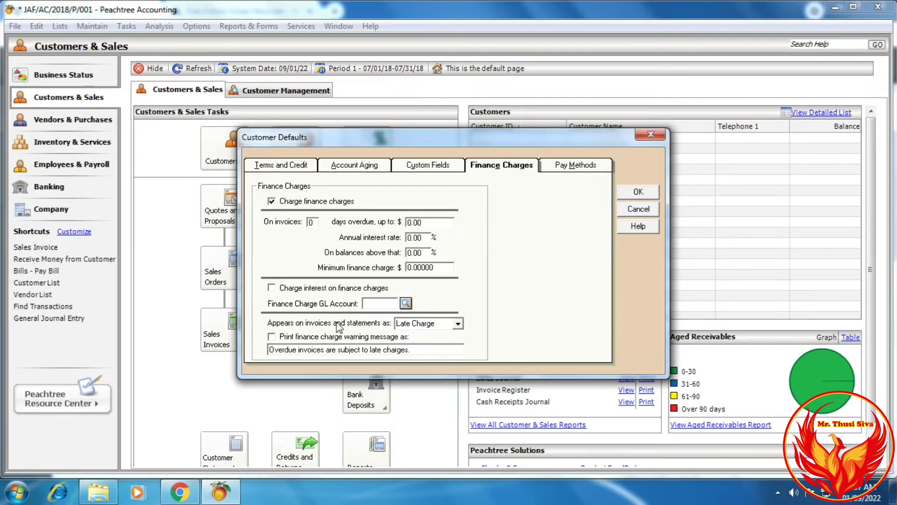
pyautogui.click(182, 499)
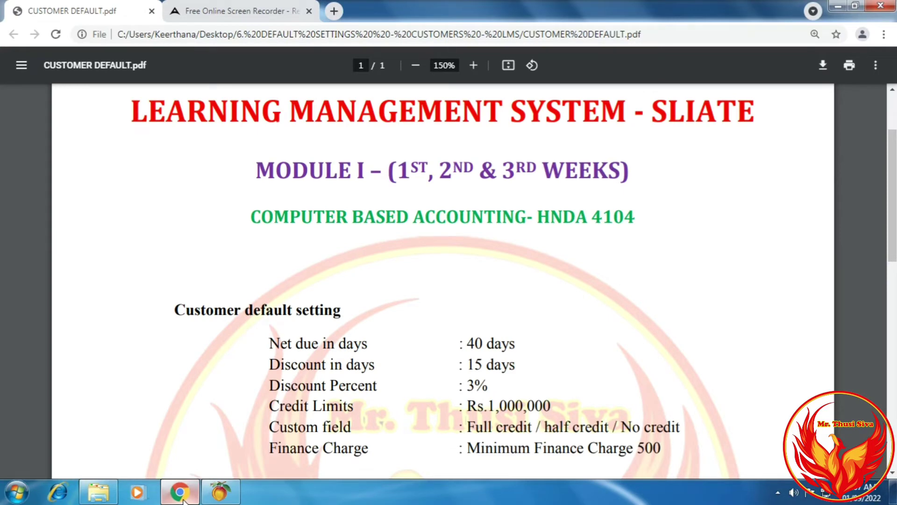
pyautogui.click(183, 496)
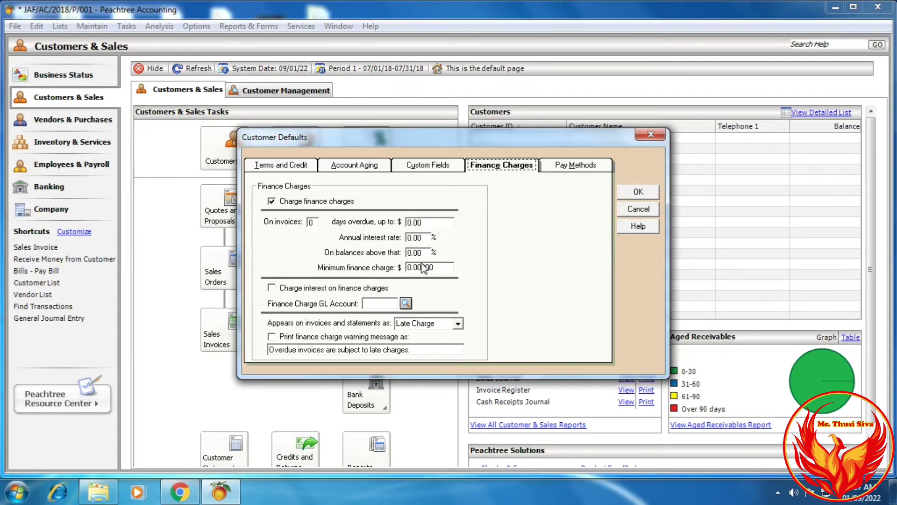
pyautogui.click(446, 267)
pyautogui.write('500')
pyautogui.click(272, 288)
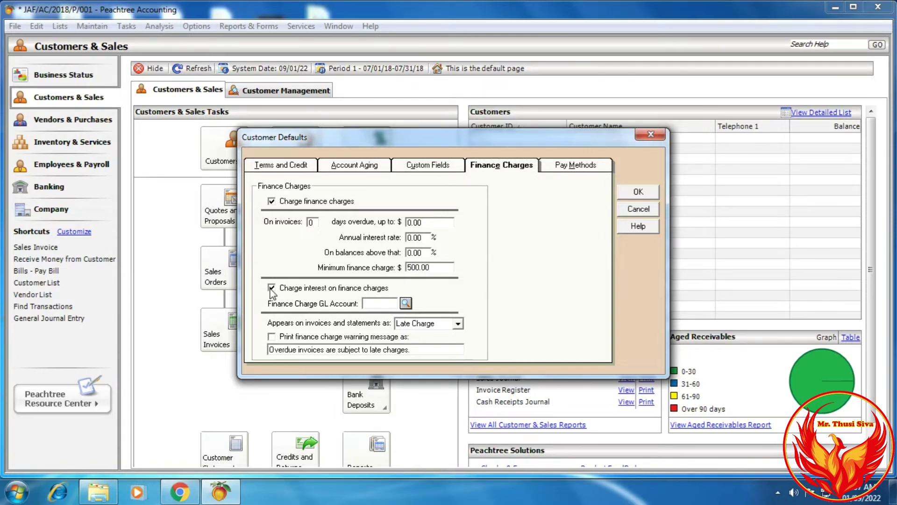
# Start a new general ledger account record from the Finance Charge GL Account lookup
pyautogui.click(406, 304)
pyautogui.click(407, 304)
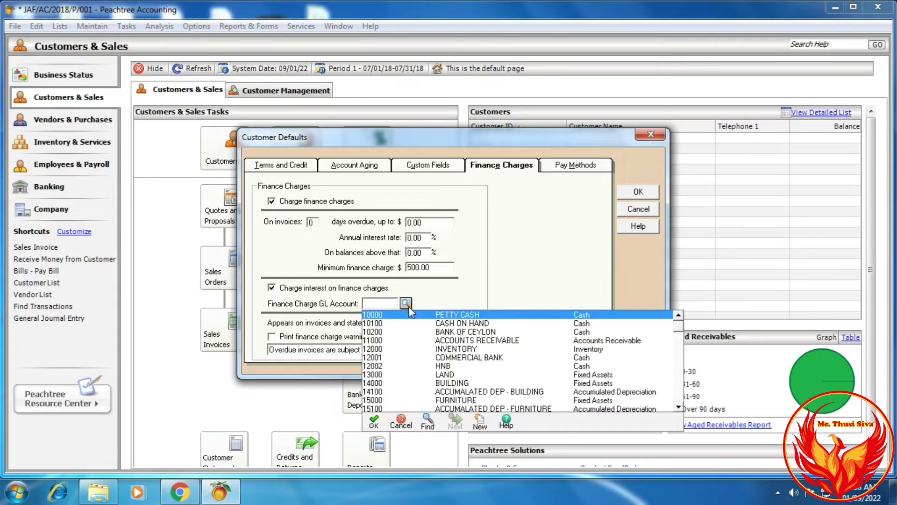
pyautogui.scroll(-3, 416, 359)
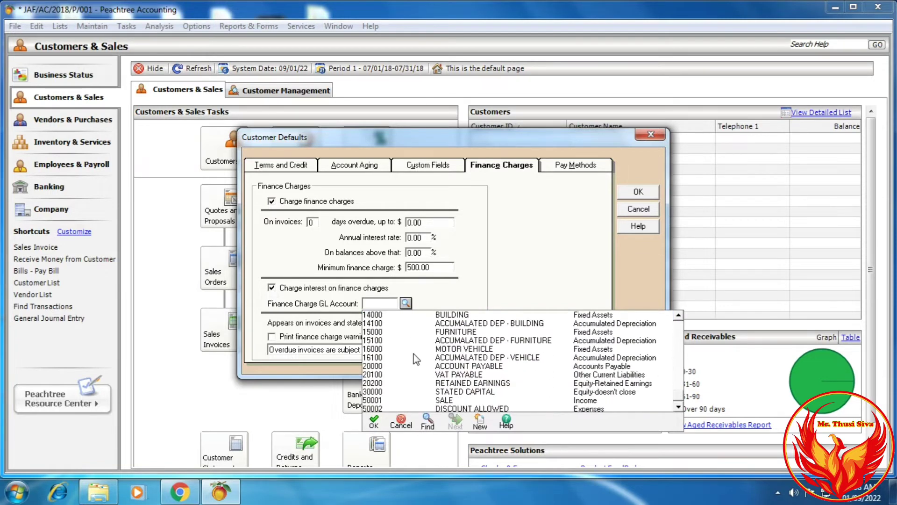
pyautogui.click(484, 423)
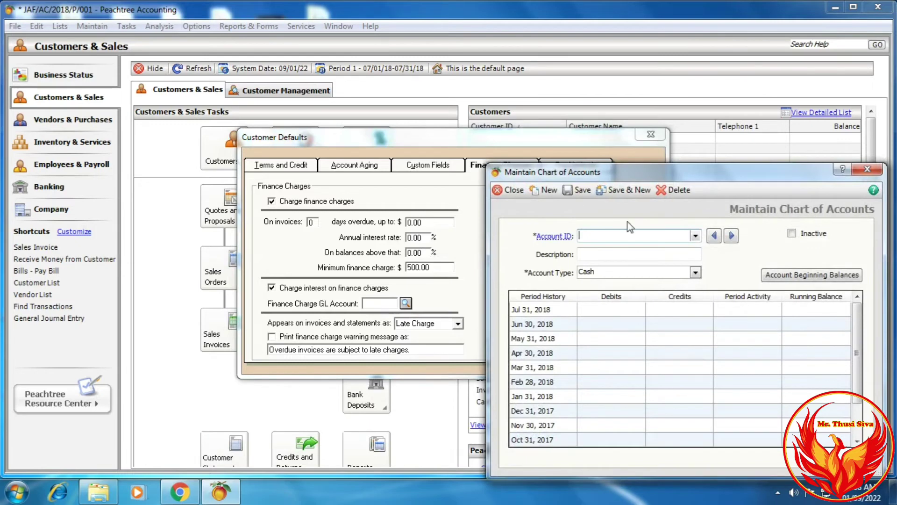
# Enter FINANCE CHARGES as the new account's ID, copy that text, and discard the unsaved record
pyautogui.write('FINANCE CHARGES')
pyautogui.press('Tab')
pyautogui.hotkey('shift', 'Tab')
pyautogui.hotkey('ctrl', 'c')
pyautogui.press('BackSpace')
pyautogui.press('Escape')
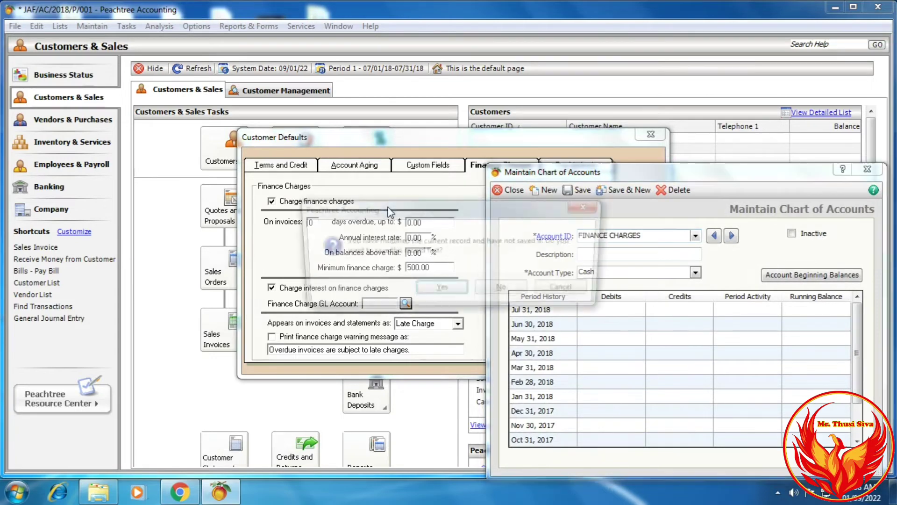
pyautogui.click(505, 290)
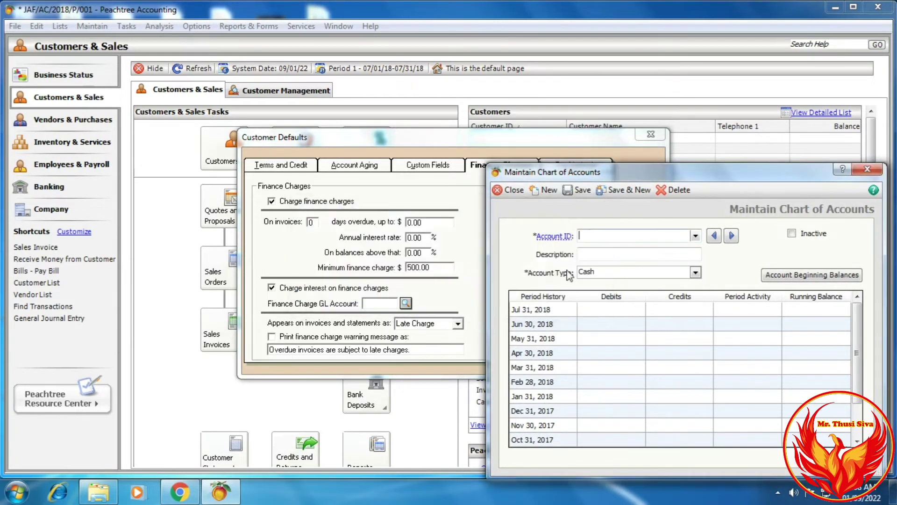
# Create and save account 50003 with the copied description FINANCE CHARGES and account type Income
pyautogui.write('50003')
pyautogui.click(595, 259)
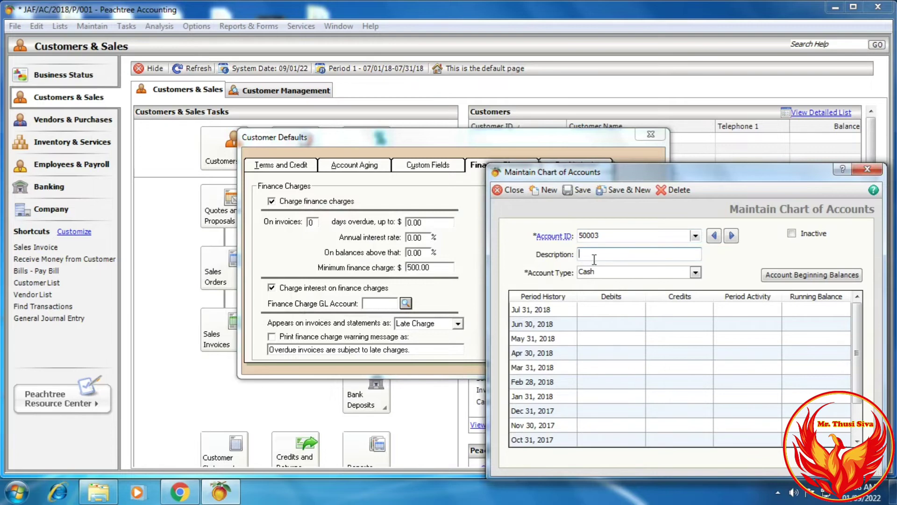
pyautogui.hotkey('ctrl', 'v')
pyautogui.click(602, 272)
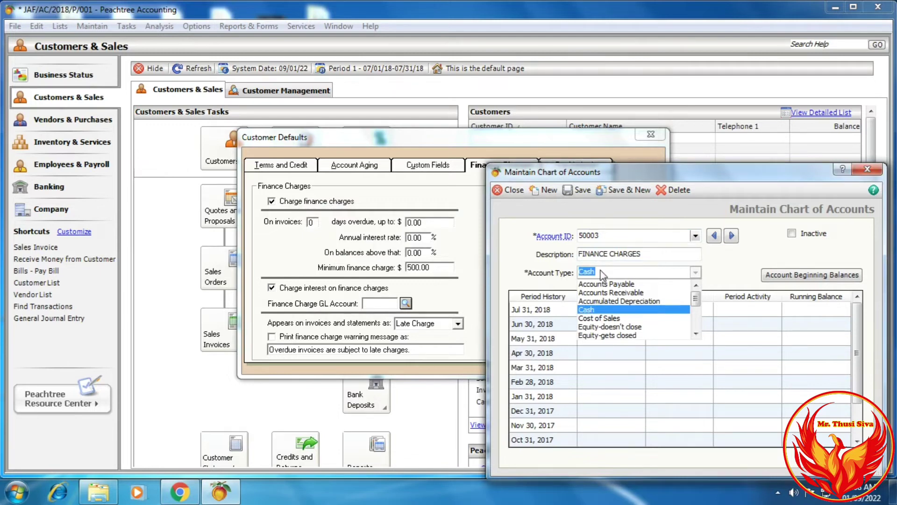
pyautogui.scroll(-3, 602, 272)
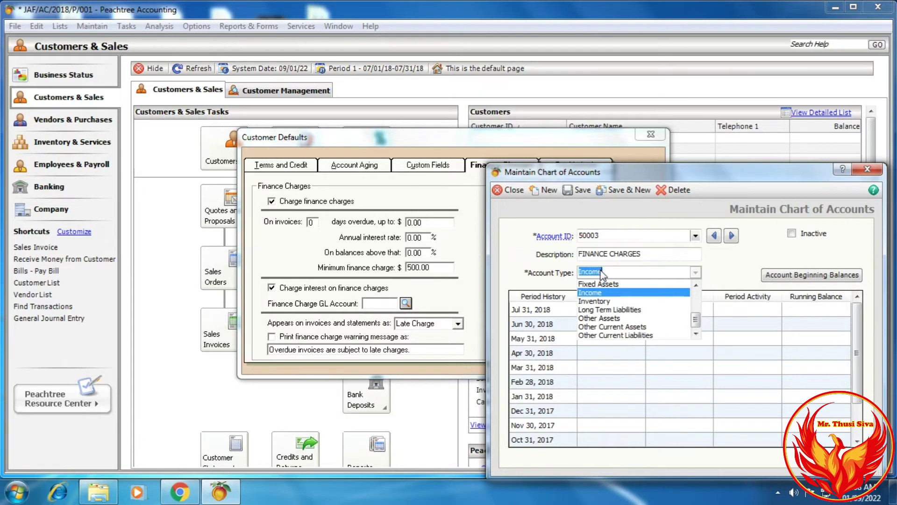
pyautogui.click(607, 297)
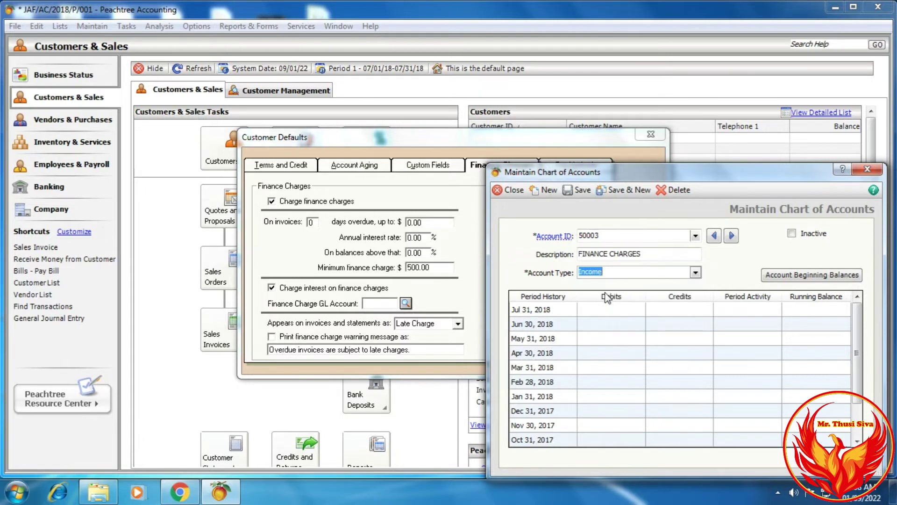
pyautogui.click(581, 192)
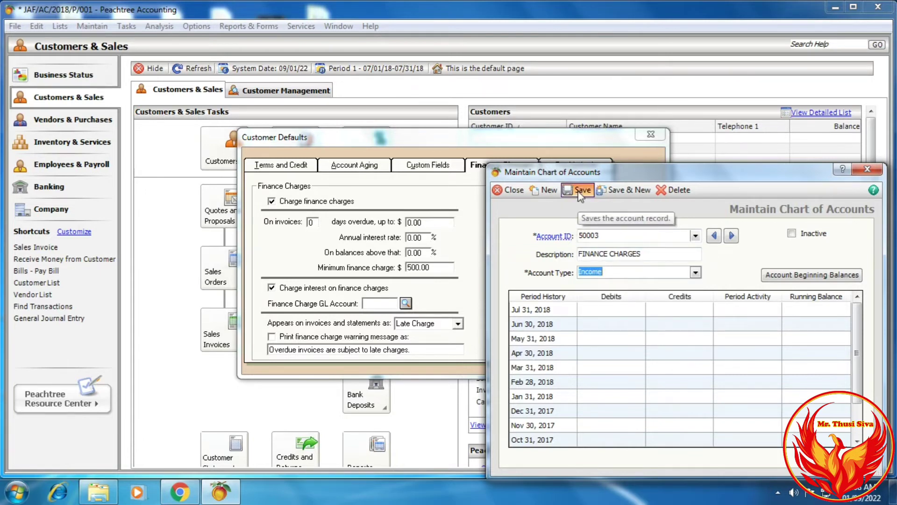
# Close the chart of accounts and link account 50003 FINANCE CHARGES as the Finance Charge GL Account
pyautogui.click(868, 170)
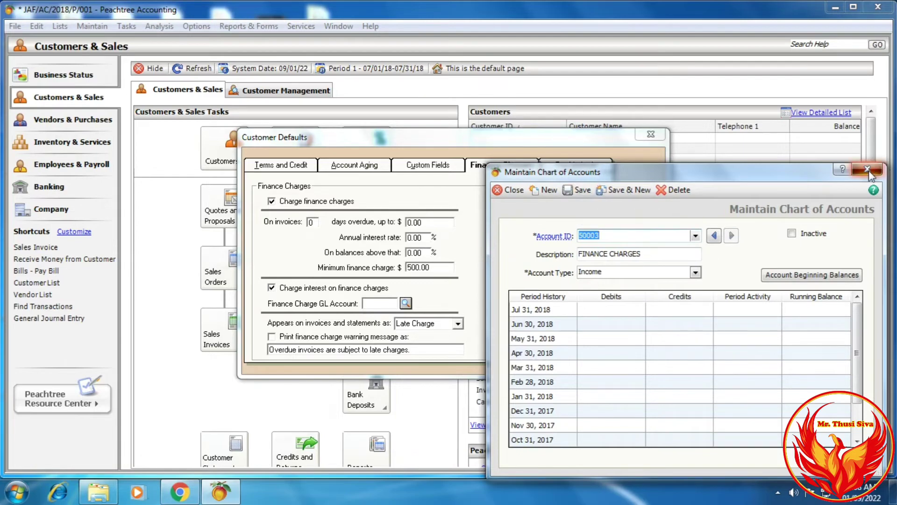
pyautogui.click(406, 303)
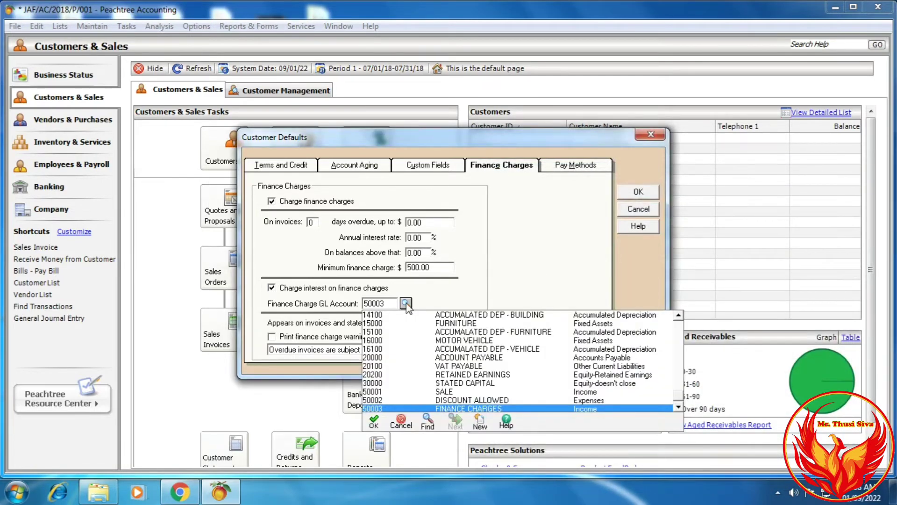
pyautogui.click(405, 304)
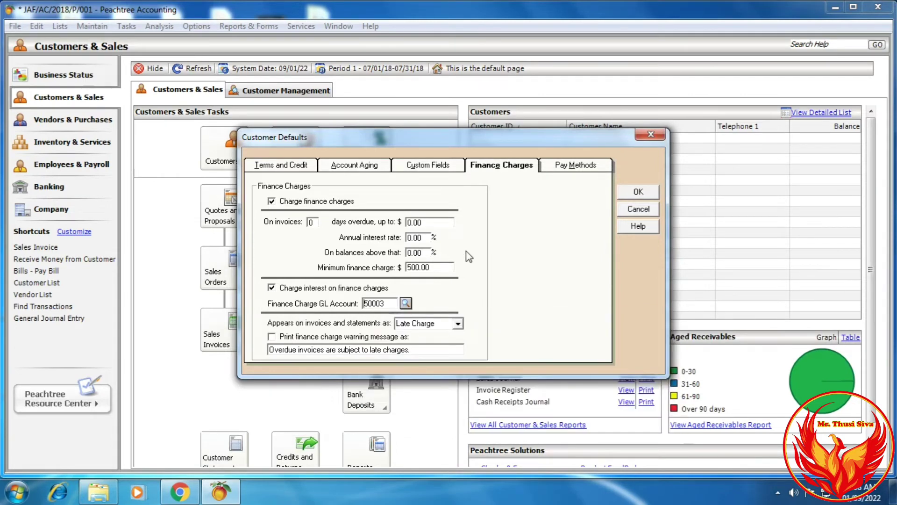
# Review the default payment methods and compare them with the requirements in CUSTOMER DEFAULT.pdf in Chrome
pyautogui.click(601, 167)
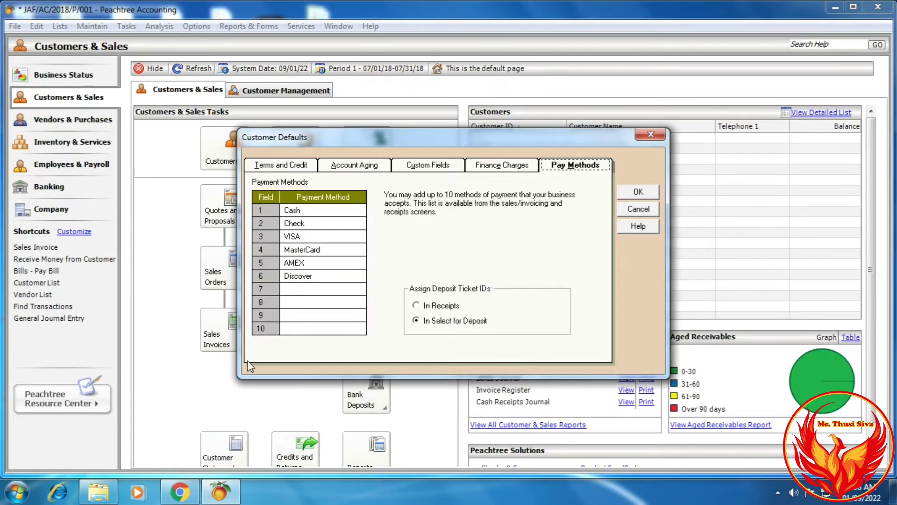
pyautogui.click(180, 491)
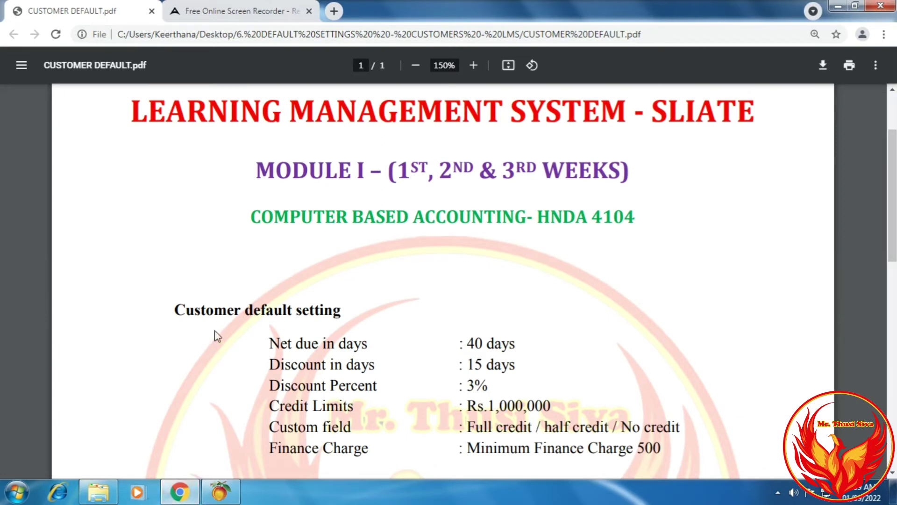
pyautogui.click(231, 495)
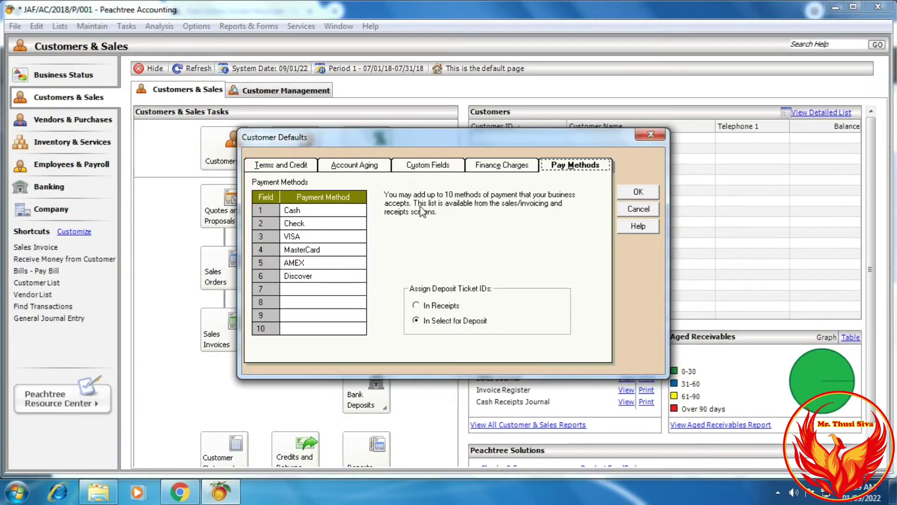
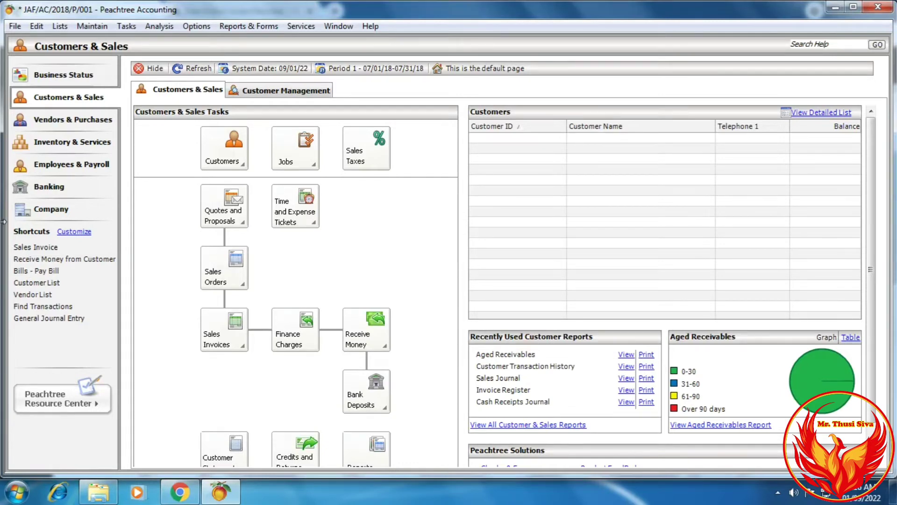
# Reopen the customer defaults from the default information, review the saved terms, credit limit and linked accounts, and close them
pyautogui.click(89, 26)
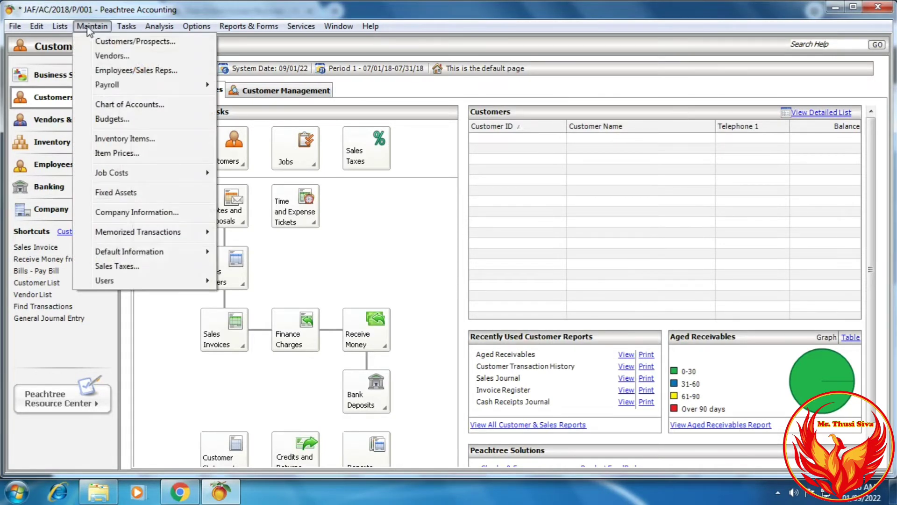
pyautogui.moveTo(155, 251)
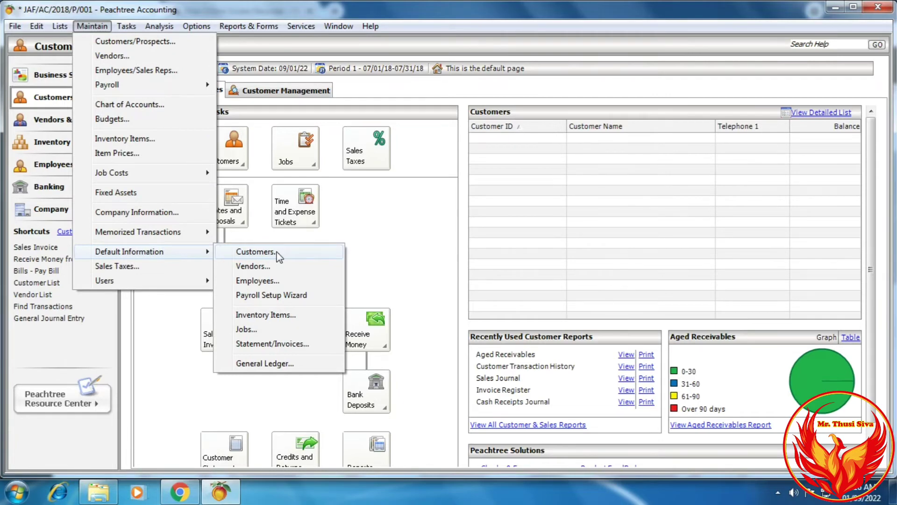
pyautogui.click(255, 252)
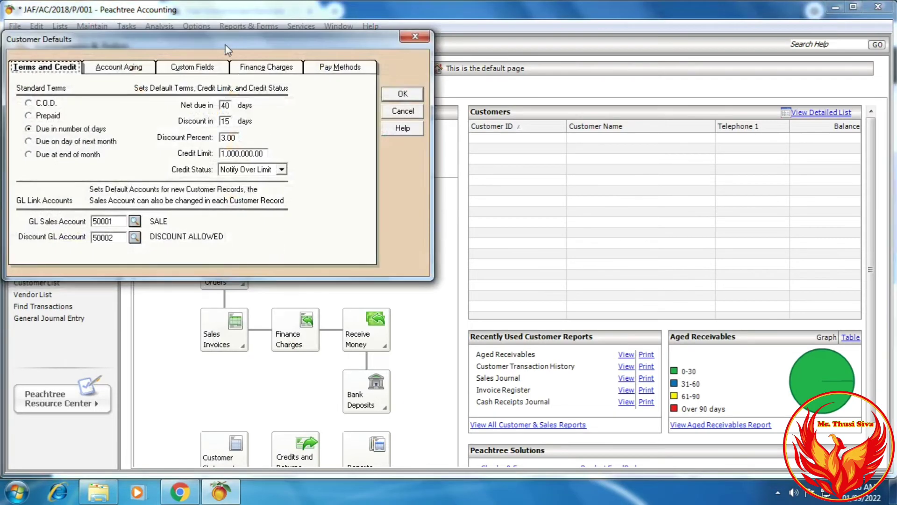
pyautogui.moveTo(223, 39); pyautogui.dragTo(372, 166)
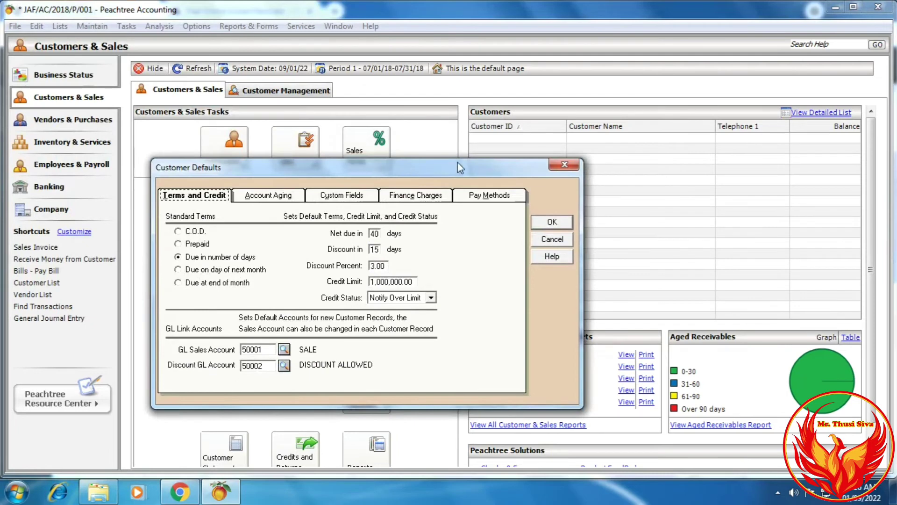
pyautogui.click(566, 166)
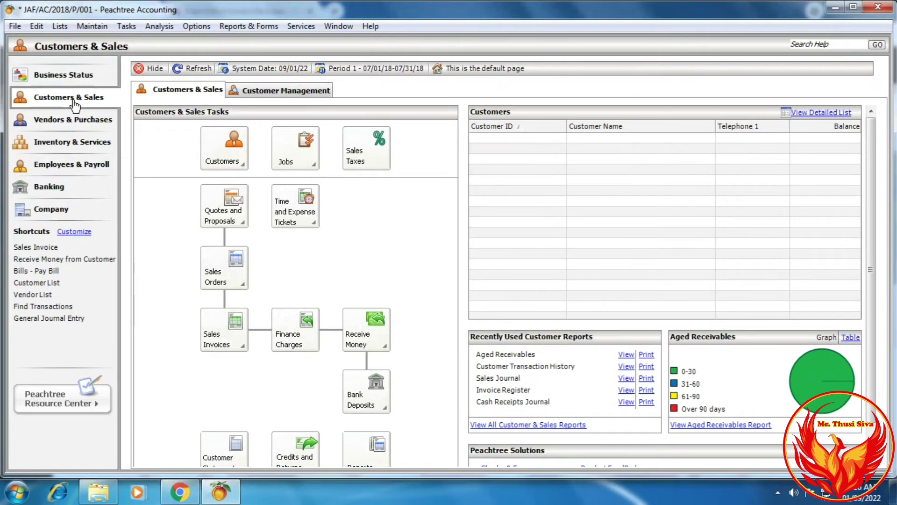
# Open the customer defaults setup from the Customers task on the Customers & Sales page
pyautogui.click(233, 166)
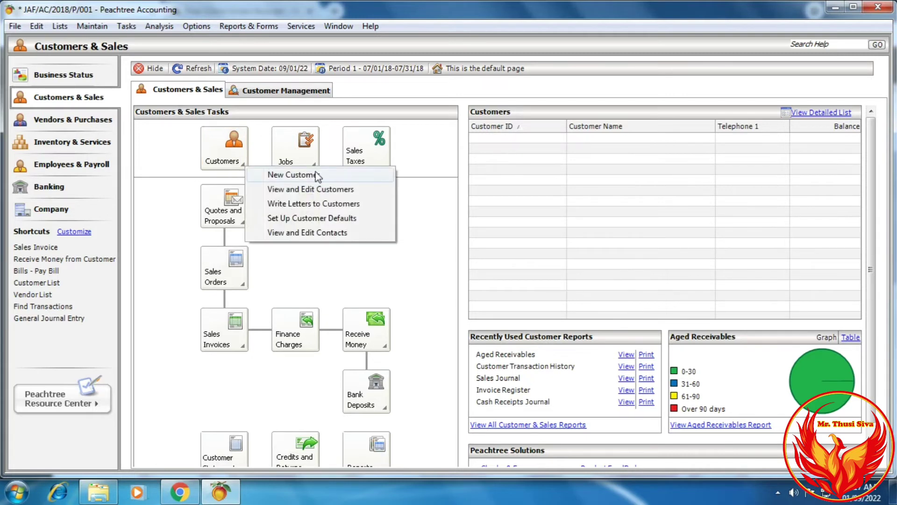
pyautogui.click(327, 219)
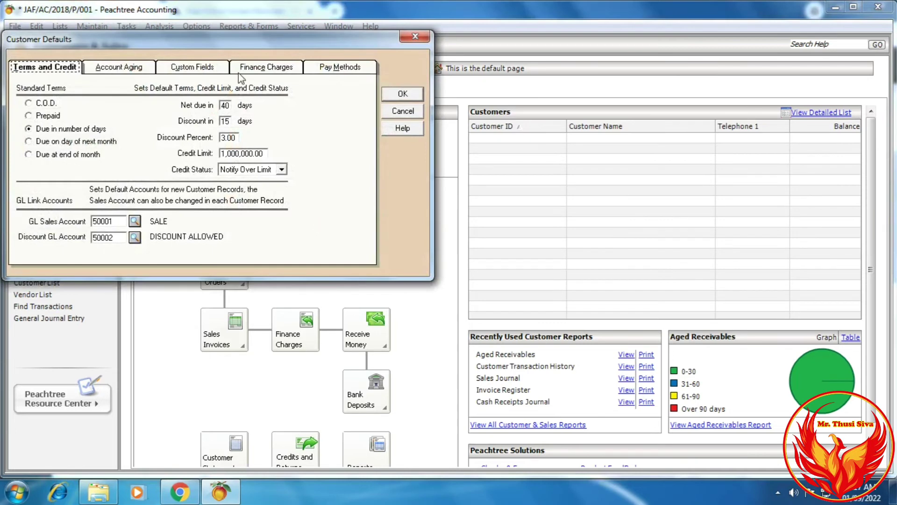
# Compare the default net due days, discount terms and credit limit with the requirements in CUSTOMER DEFAULT.pdf in Chrome
pyautogui.moveTo(195, 40); pyautogui.dragTo(440, 144)
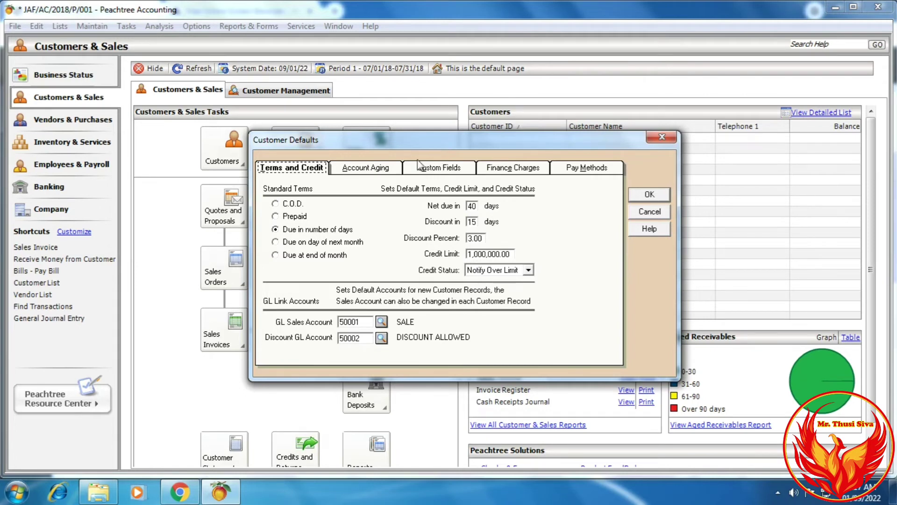
pyautogui.click(187, 496)
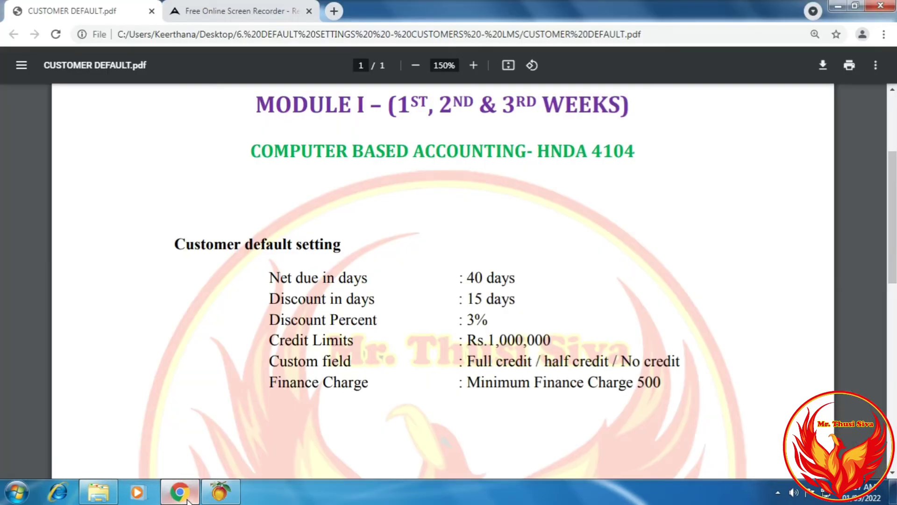
pyautogui.click(180, 492)
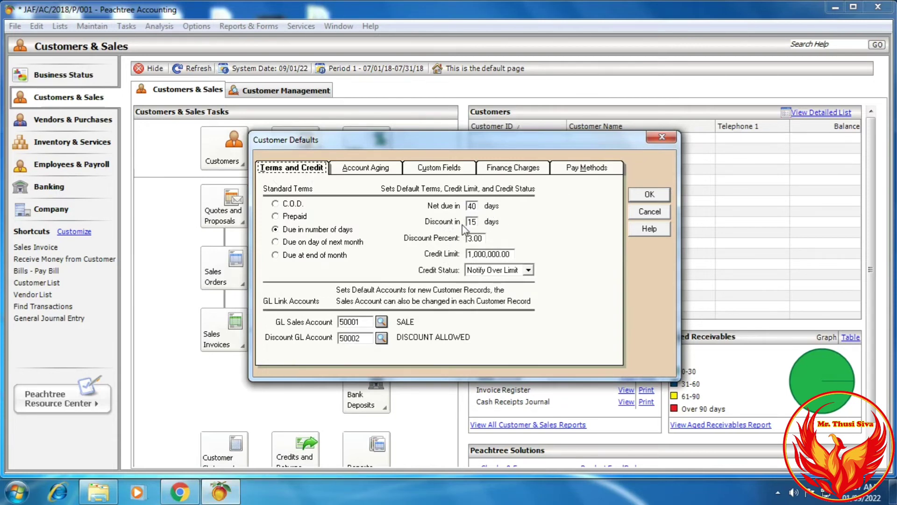
pyautogui.click(187, 488)
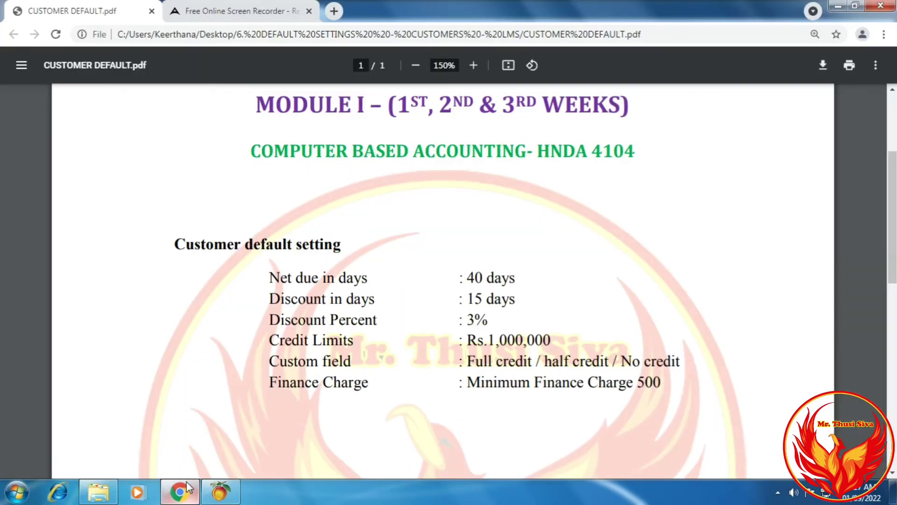
pyautogui.click(187, 488)
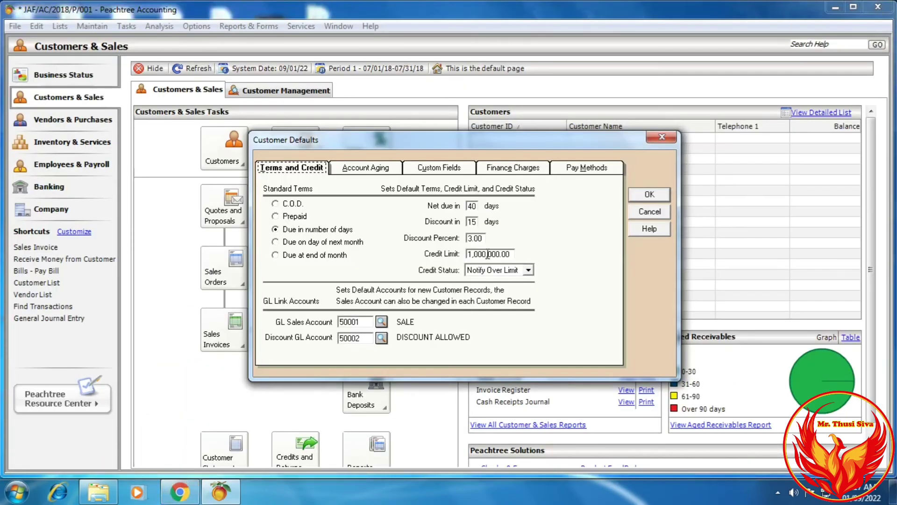
pyautogui.moveTo(486, 238); pyautogui.dragTo(460, 238)
pyautogui.moveTo(513, 258); pyautogui.dragTo(466, 259)
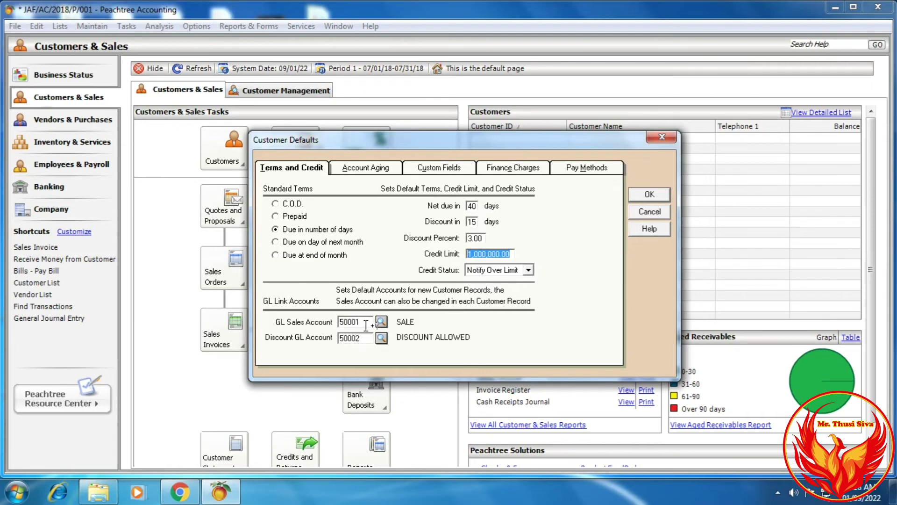
# Check the linked Discount GL Account and review the GL Sales Account against the chart of accounts
pyautogui.moveTo(366, 337); pyautogui.dragTo(334, 339)
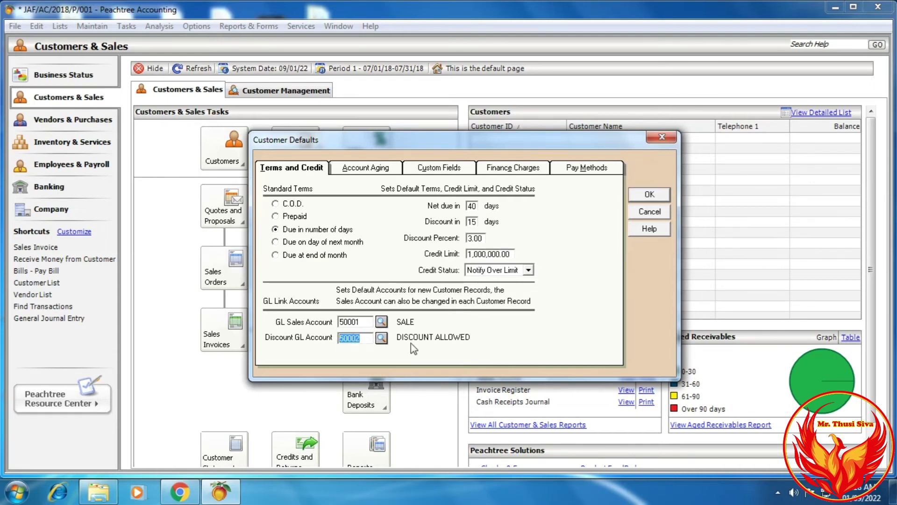
pyautogui.click(382, 322)
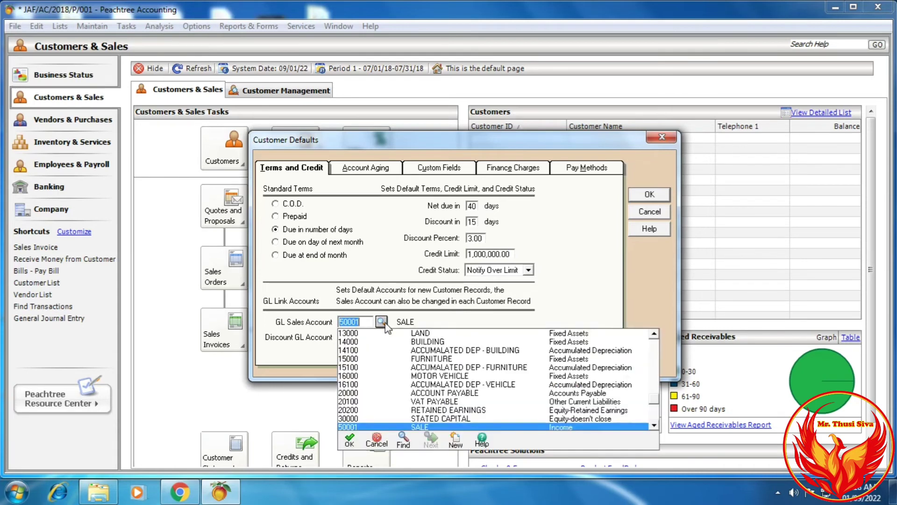
pyautogui.scroll(-1, 385, 389)
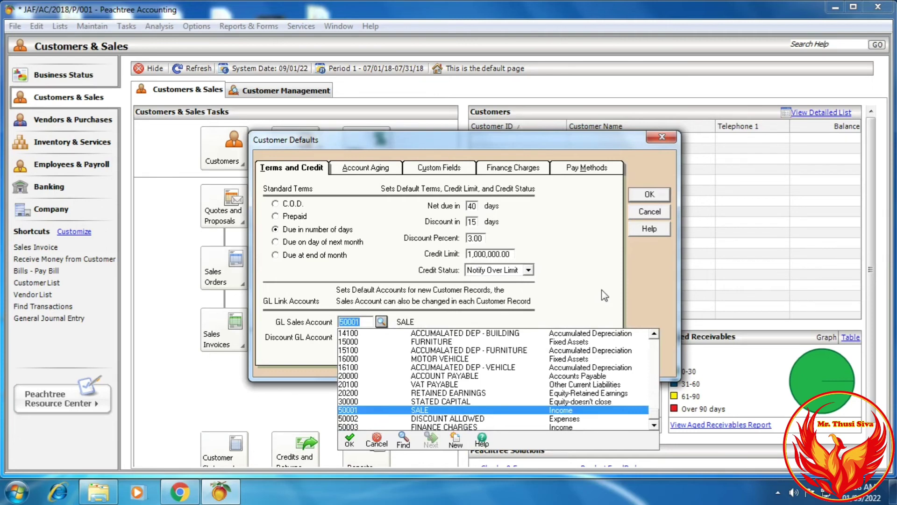
pyautogui.click(364, 322)
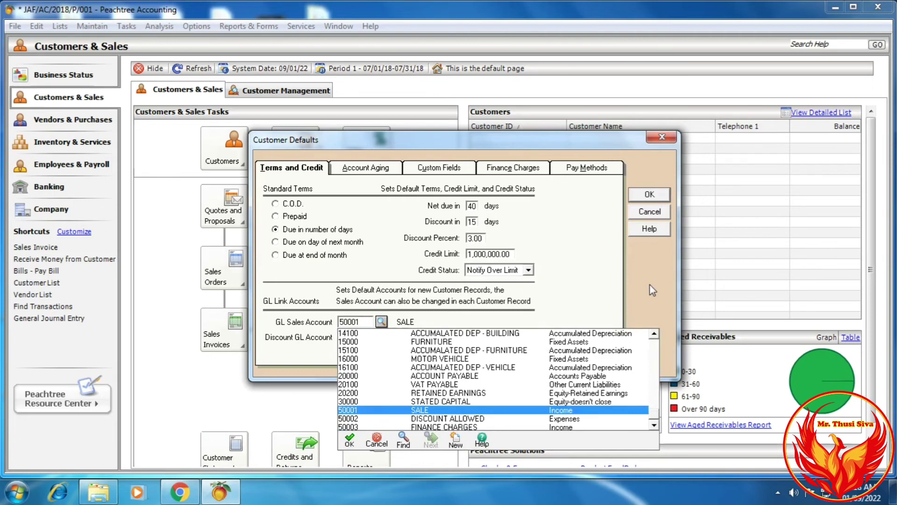
pyautogui.press('Tab')
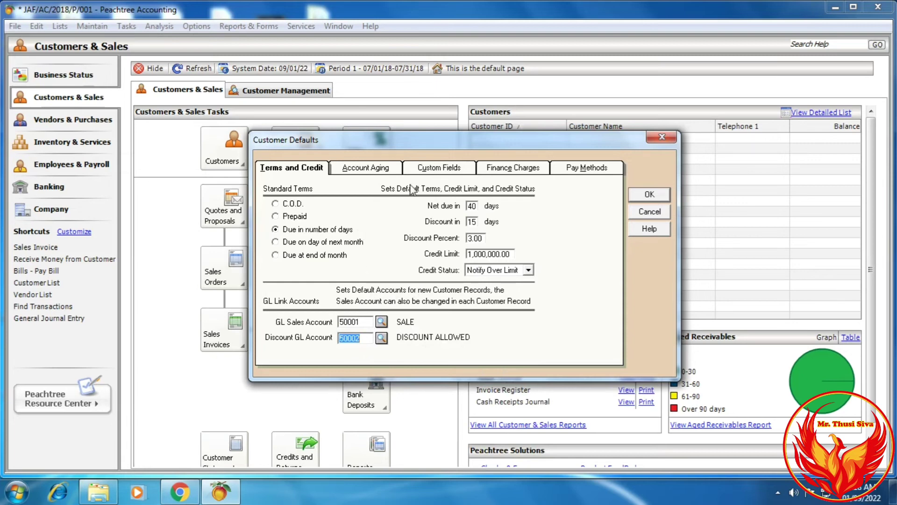
# Review the custom field labels and compare them with the custom field requirement in CUSTOMER DEFAULT.pdf in Chrome
pyautogui.click(438, 170)
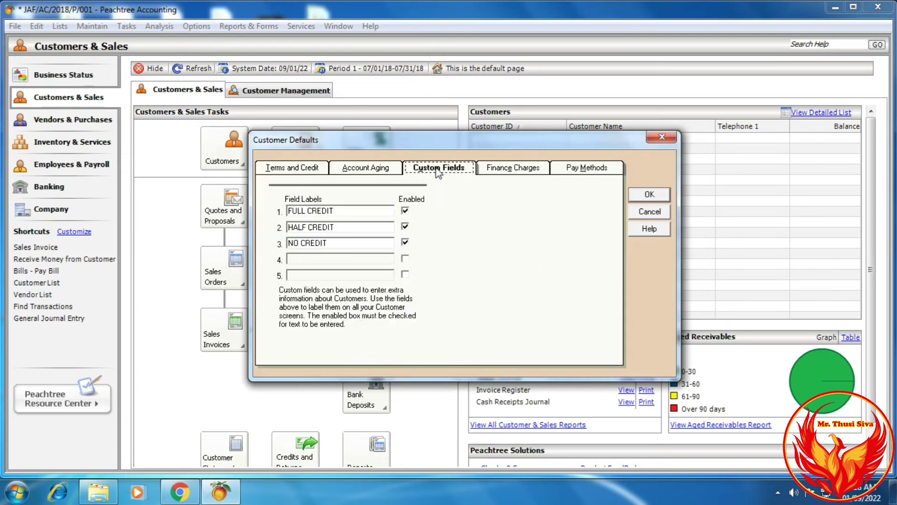
pyautogui.click(183, 494)
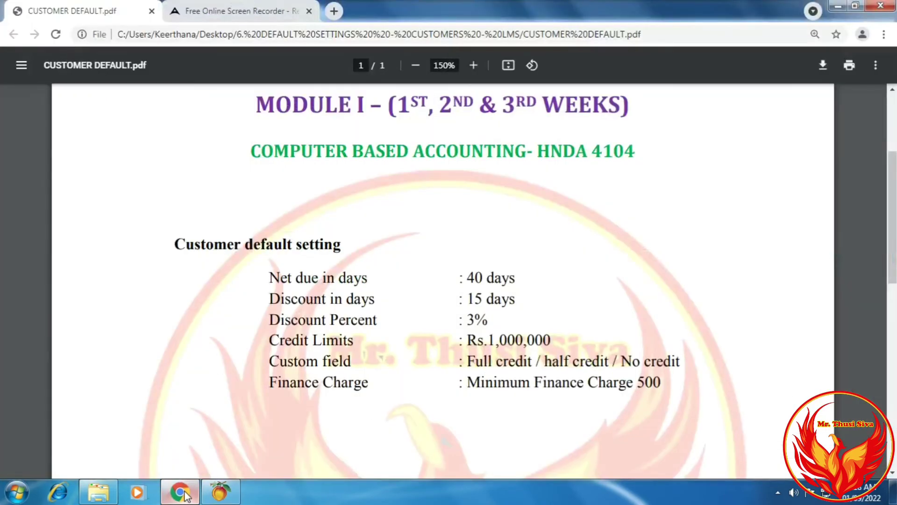
pyautogui.click(182, 493)
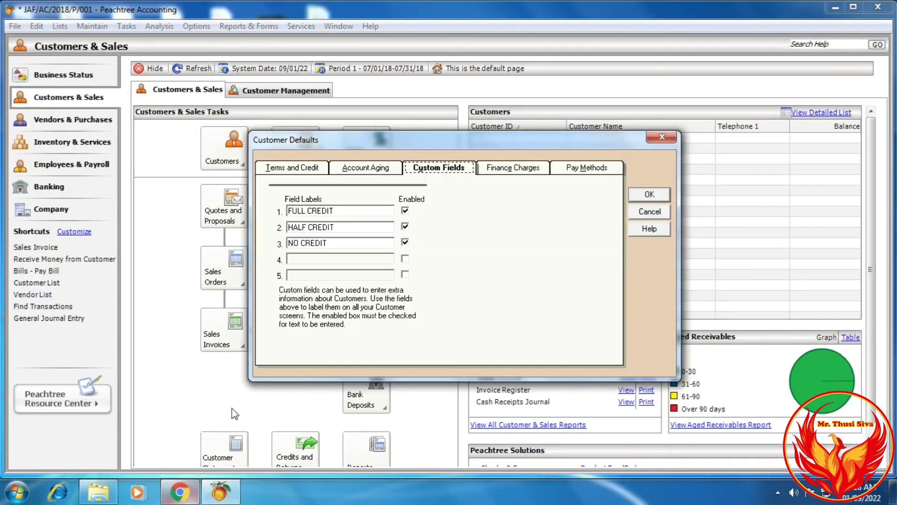
pyautogui.click(380, 209)
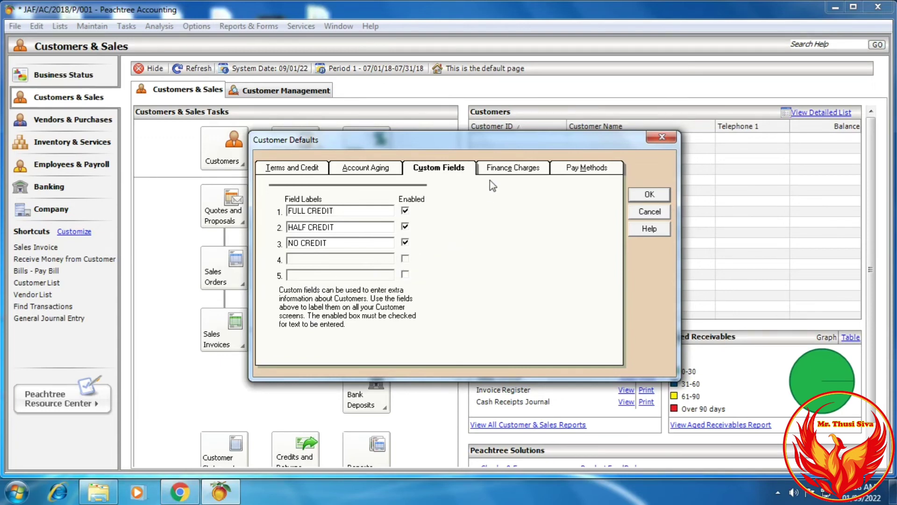
# Review the finance charge settings and reselect account 50003 FINANCE CHARGES as the Finance Charge GL Account
pyautogui.click(515, 169)
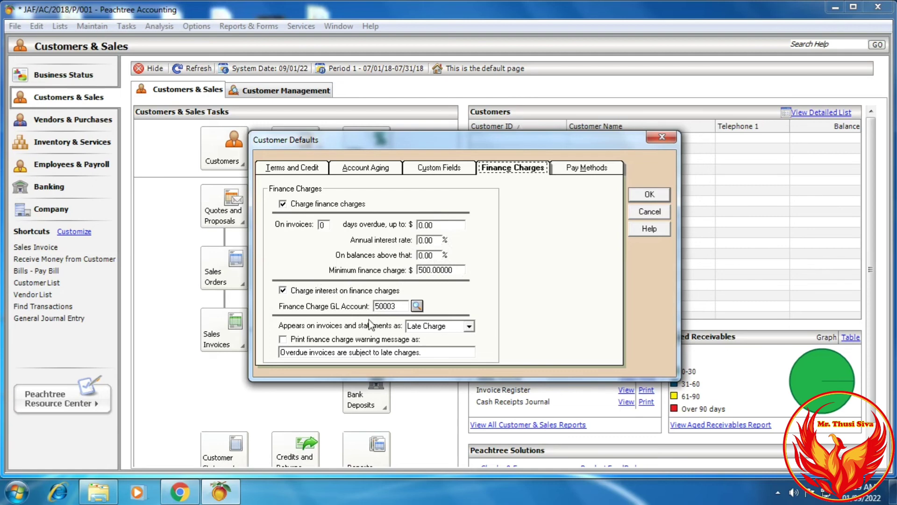
pyautogui.click(416, 306)
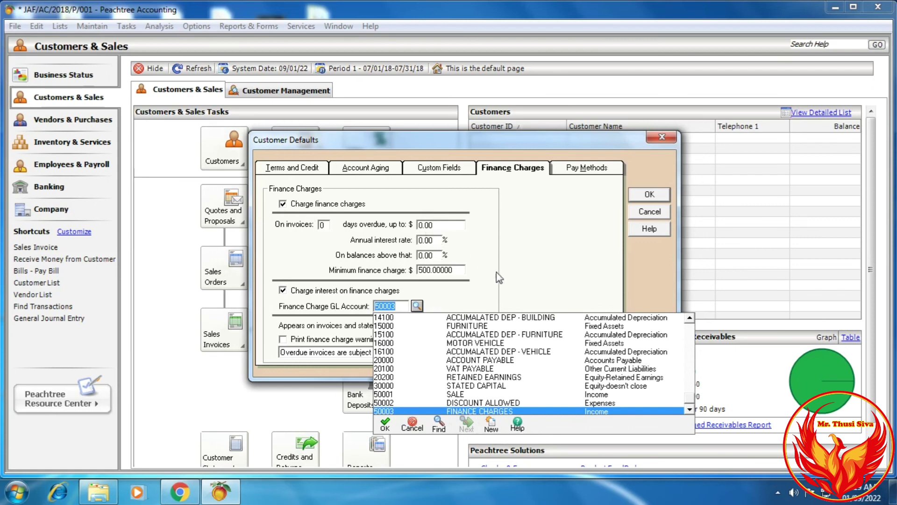
pyautogui.doubleClick(410, 402)
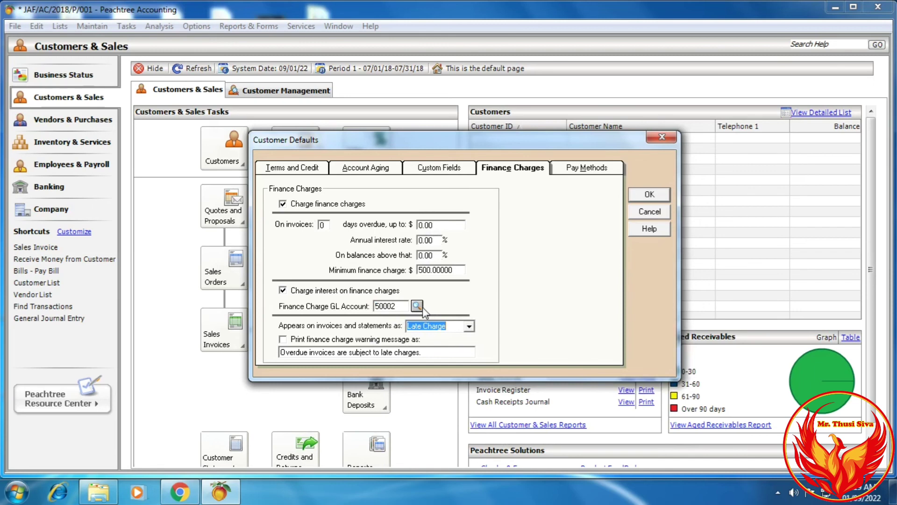
pyautogui.click(417, 305)
pyautogui.scroll(-1, 467, 411)
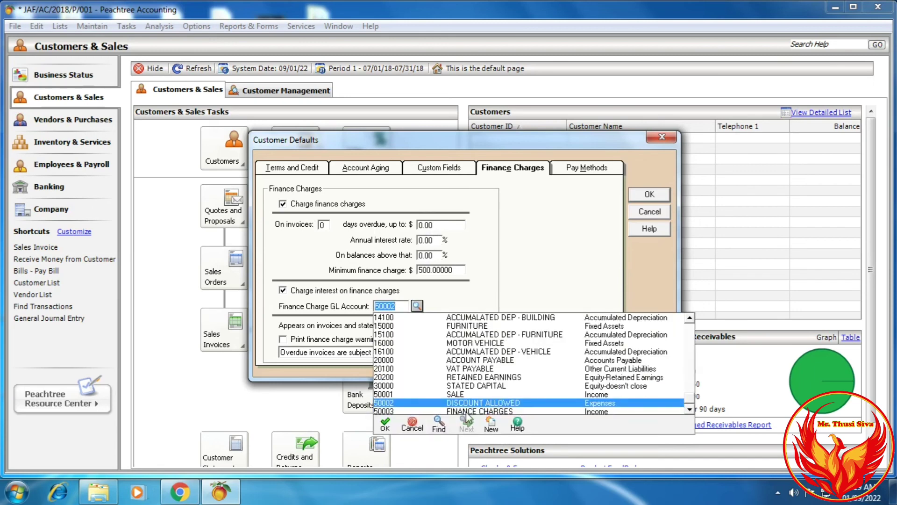
pyautogui.doubleClick(467, 411)
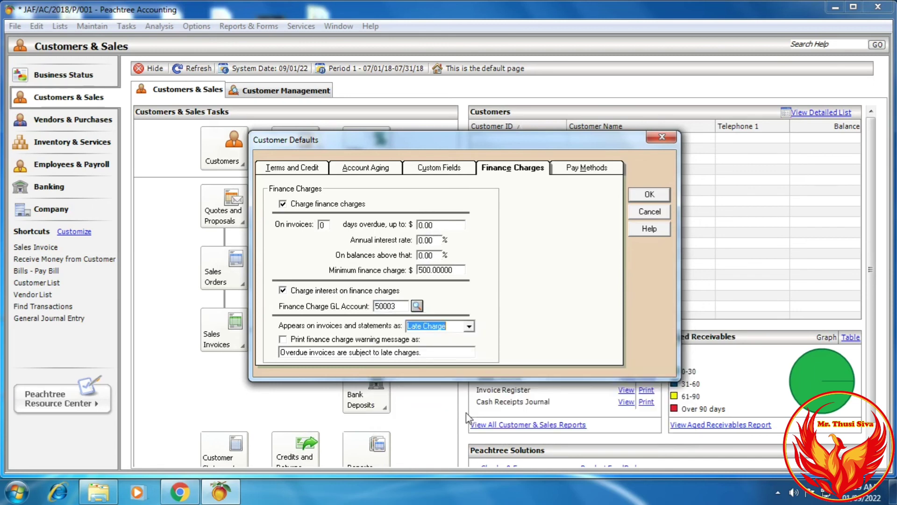
# Review the default payment methods, leave the entries as they are, and save the customer defaults
pyautogui.click(592, 168)
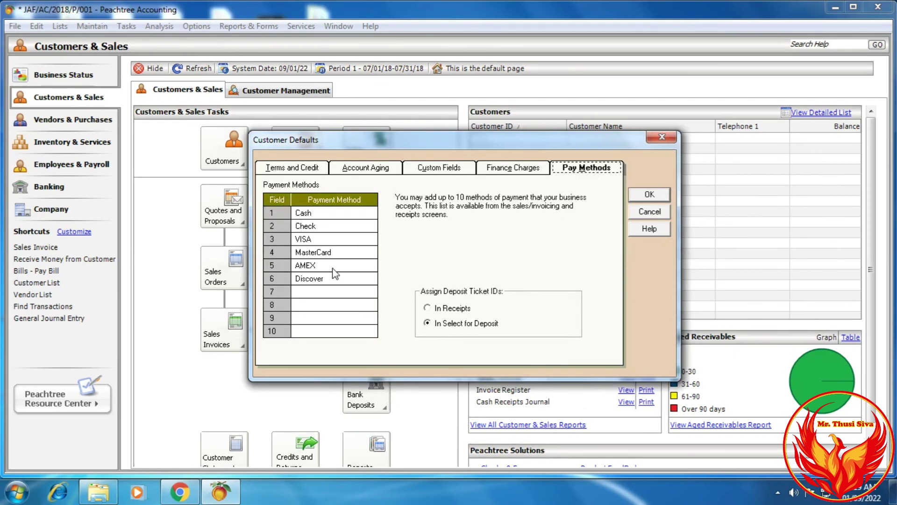
pyautogui.click(350, 213)
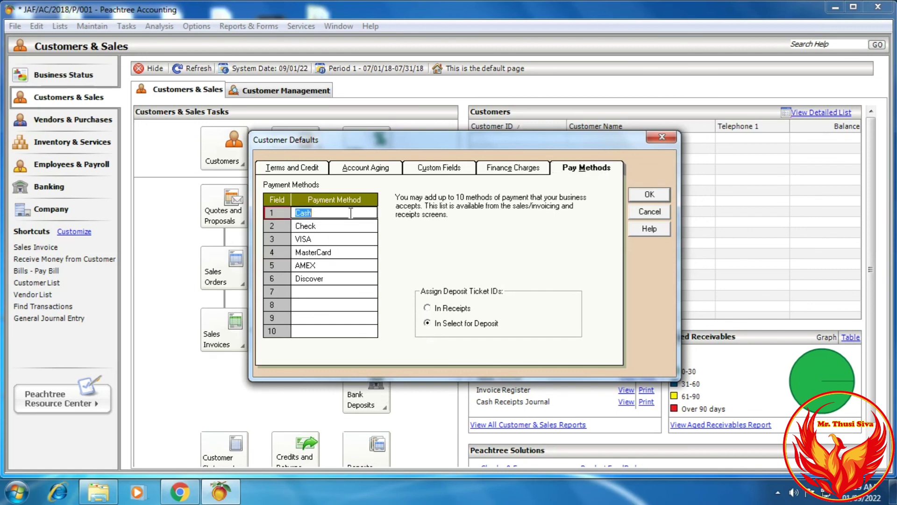
pyautogui.click(347, 278)
pyautogui.click(347, 253)
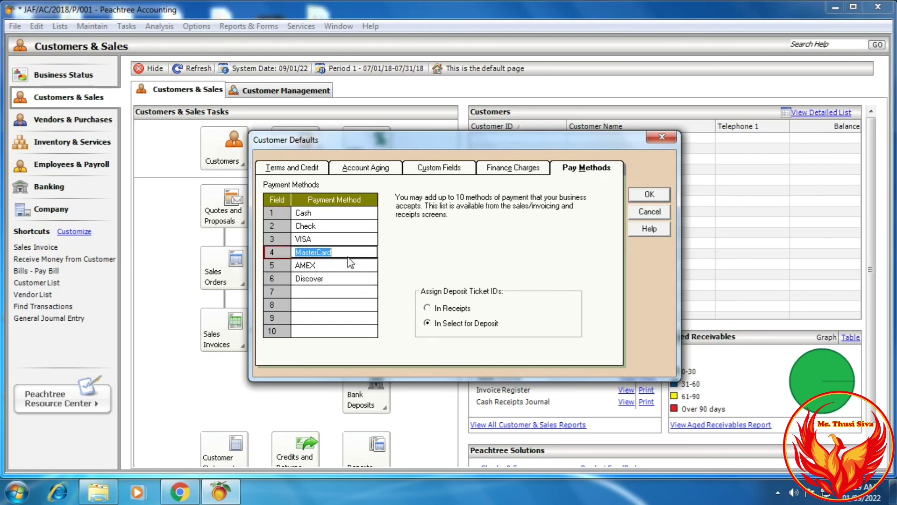
pyautogui.click(350, 238)
pyautogui.click(349, 239)
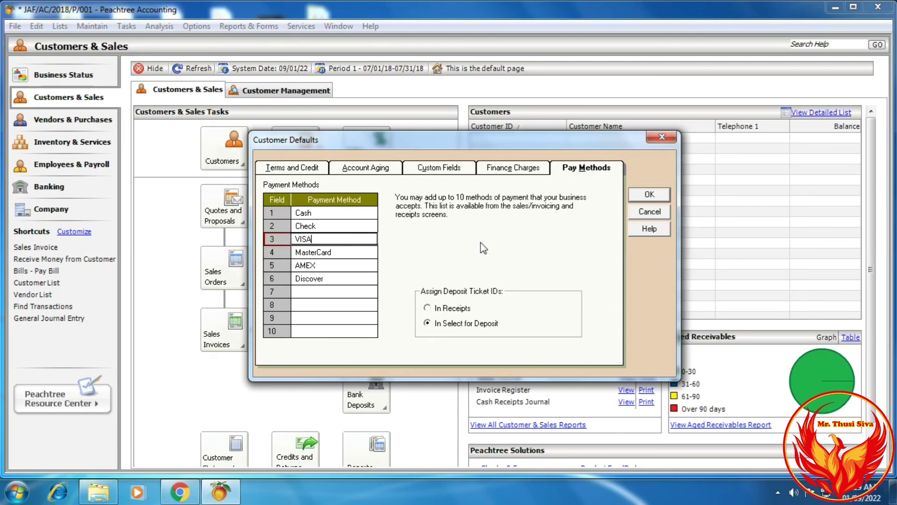
pyautogui.click(654, 199)
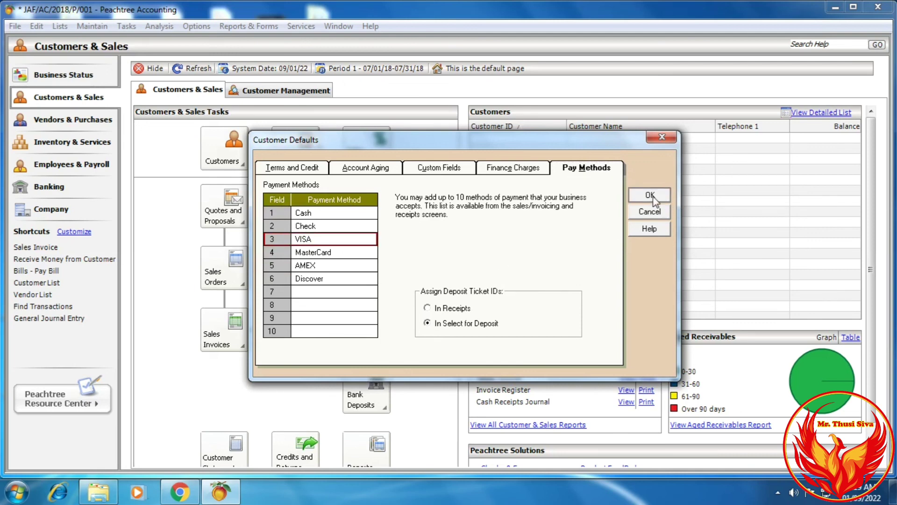
pyautogui.click(650, 195)
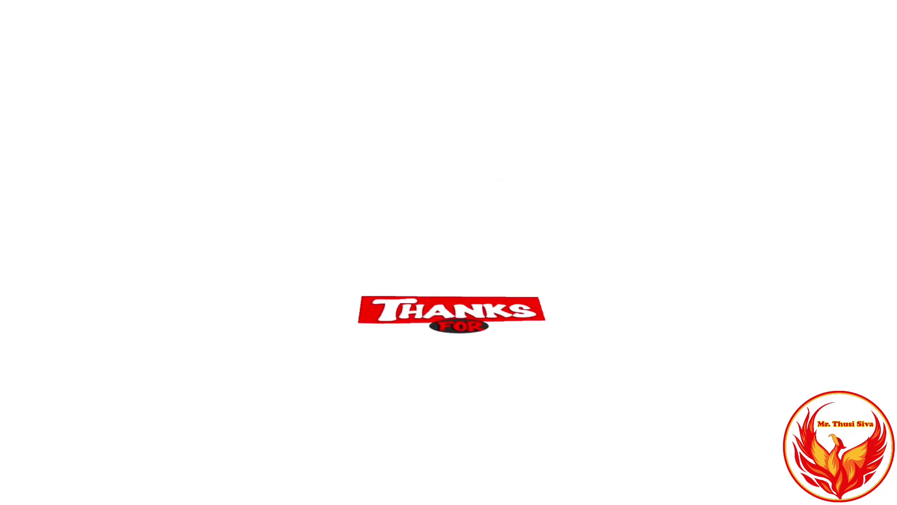